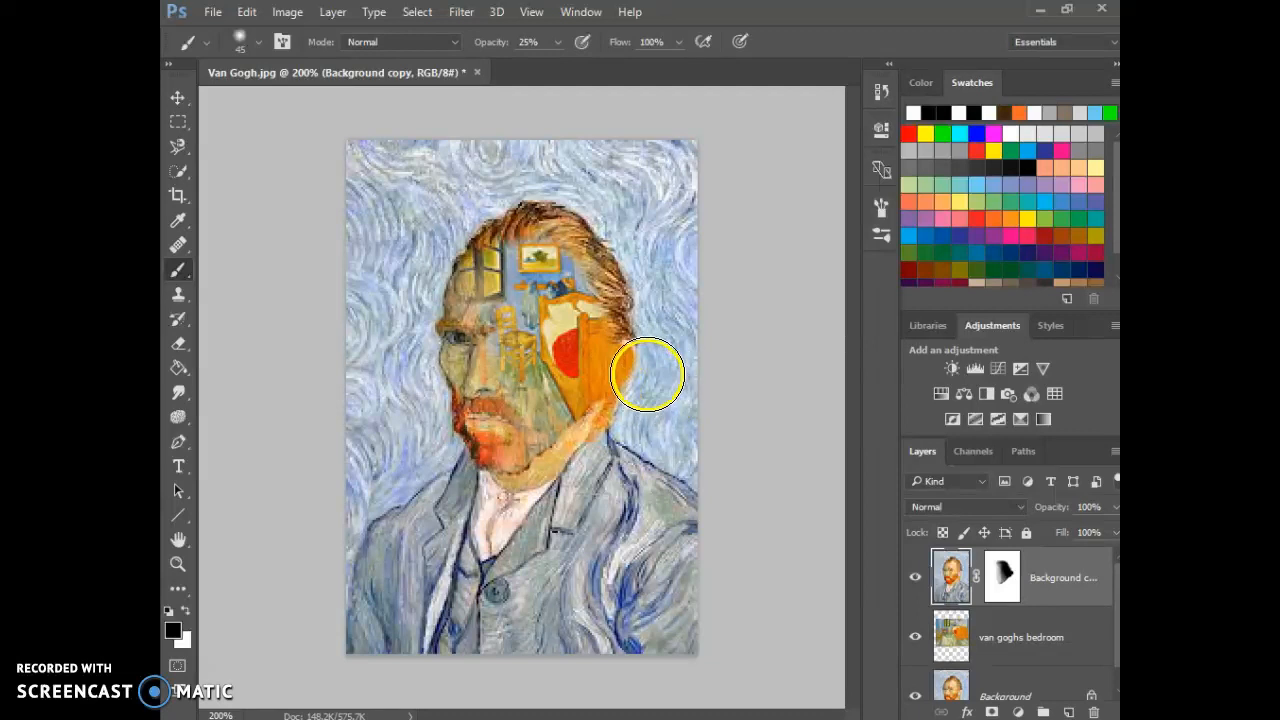
# On the Background copy layer's image, use the Quick Selection tool in add mode to select the background left of and above the head
pyautogui.click(948, 575)
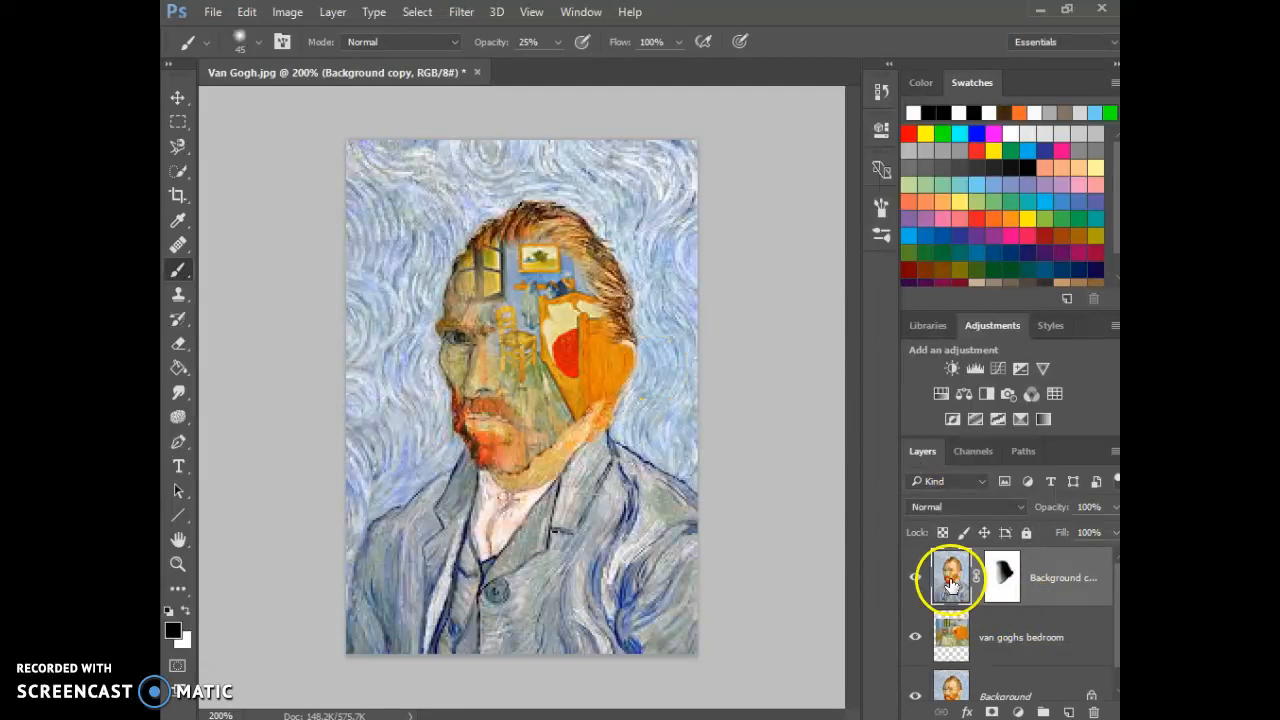
pyautogui.click(948, 573)
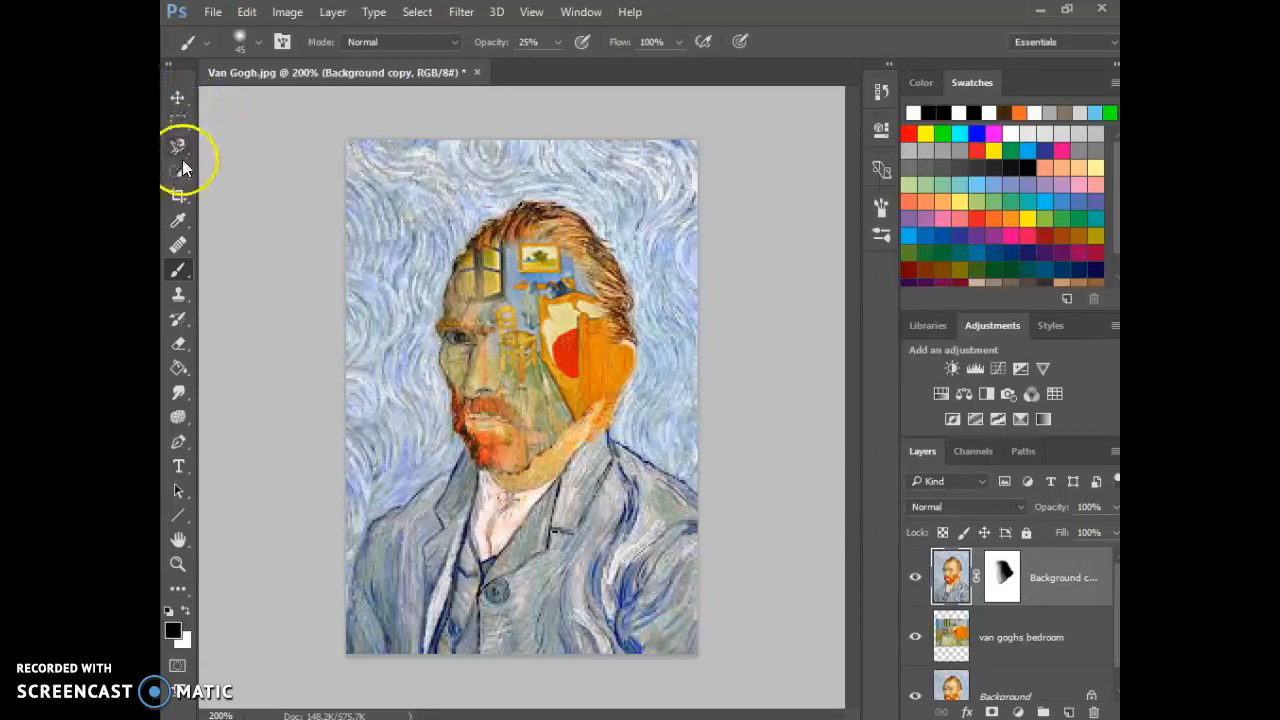
pyautogui.moveTo(182, 174); pyautogui.dragTo(259, 169)
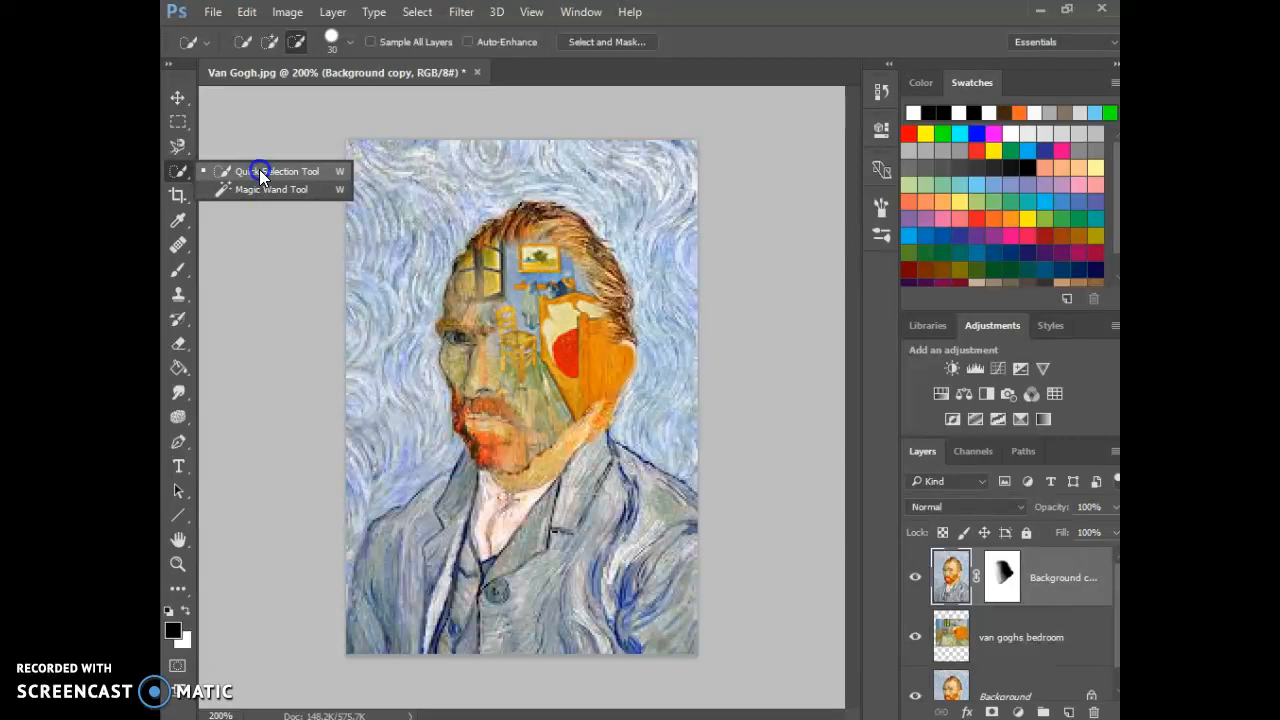
pyautogui.moveTo(259, 169); pyautogui.dragTo(259, 169)
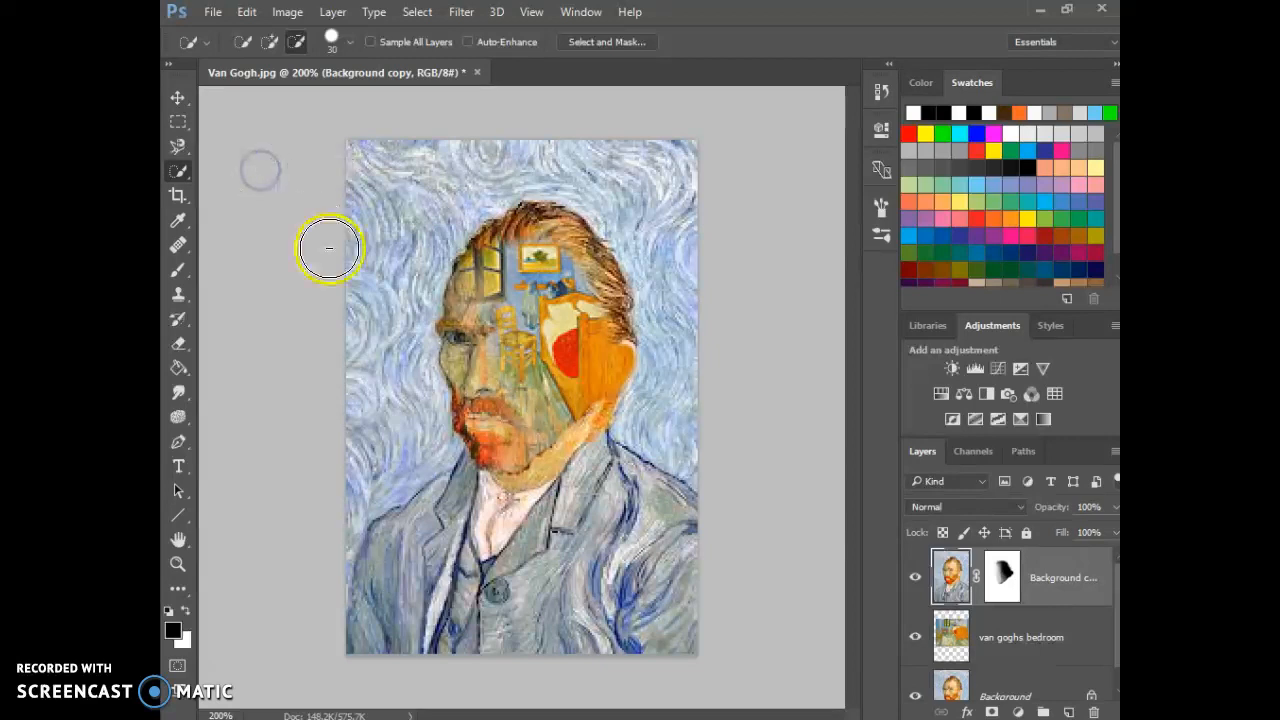
pyautogui.click(270, 43)
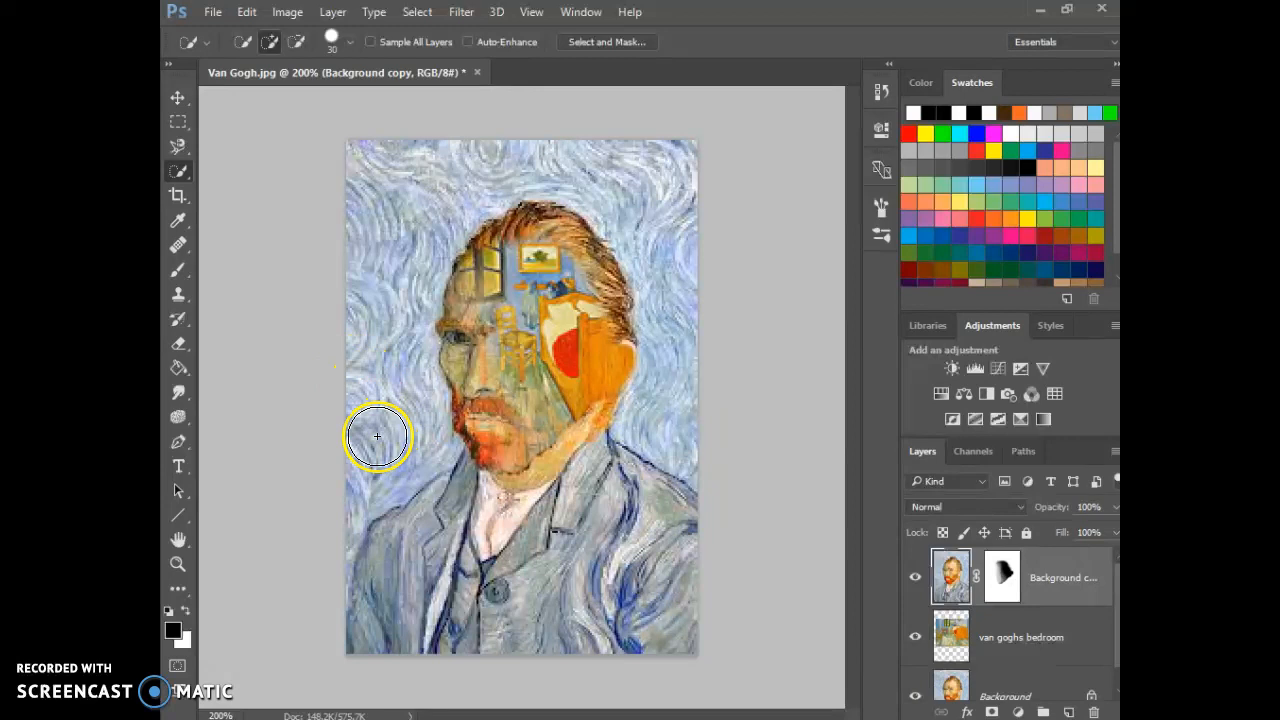
pyautogui.moveTo(366, 449)
pyautogui.mouseDown()
pyautogui.moveTo(380, 437)
pyautogui.moveTo(391, 447)
pyautogui.moveTo(378, 461)
pyautogui.moveTo(382, 303)
pyautogui.moveTo(406, 200)
pyautogui.moveTo(477, 169)
pyautogui.moveTo(552, 168)
pyautogui.mouseUp()
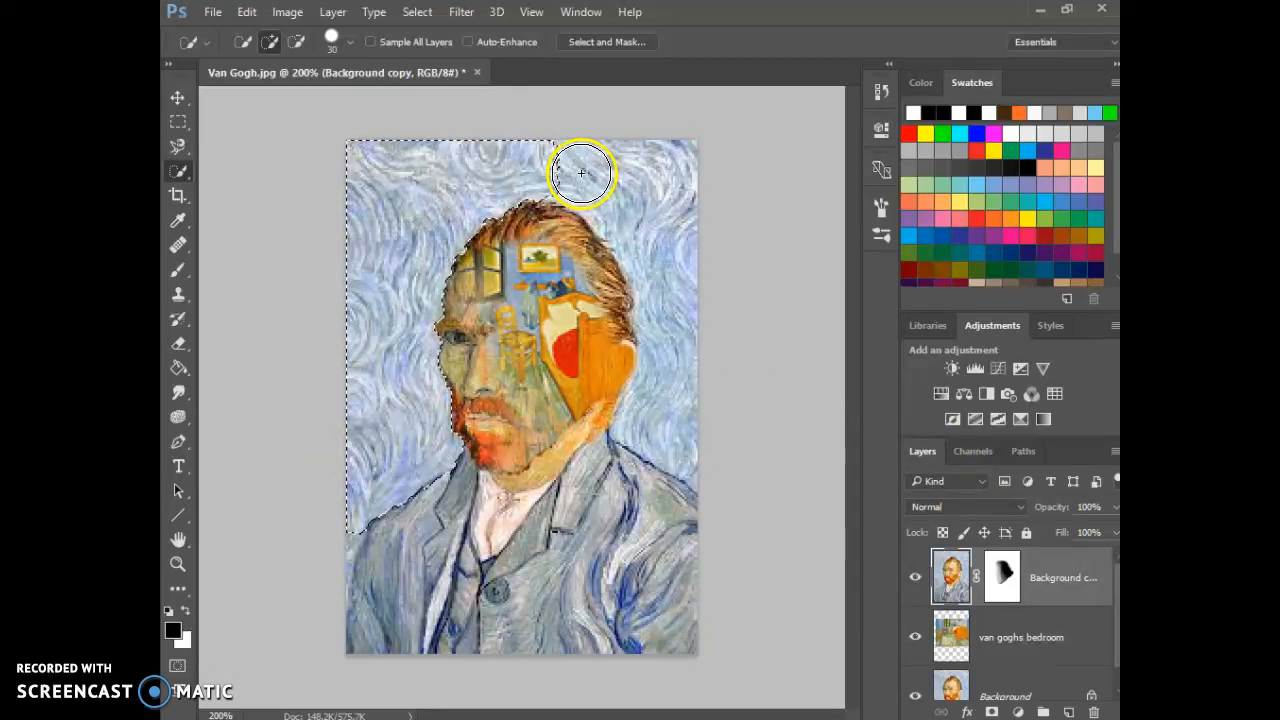
# Set the selection brush size to 50 and extend the selection over the remaining background on the right side of the head
pyautogui.press('[')
pyautogui.press('[')
pyautogui.press('[')
pyautogui.press('[')
pyautogui.press('[')
pyautogui.press('[')
pyautogui.click(576, 167)
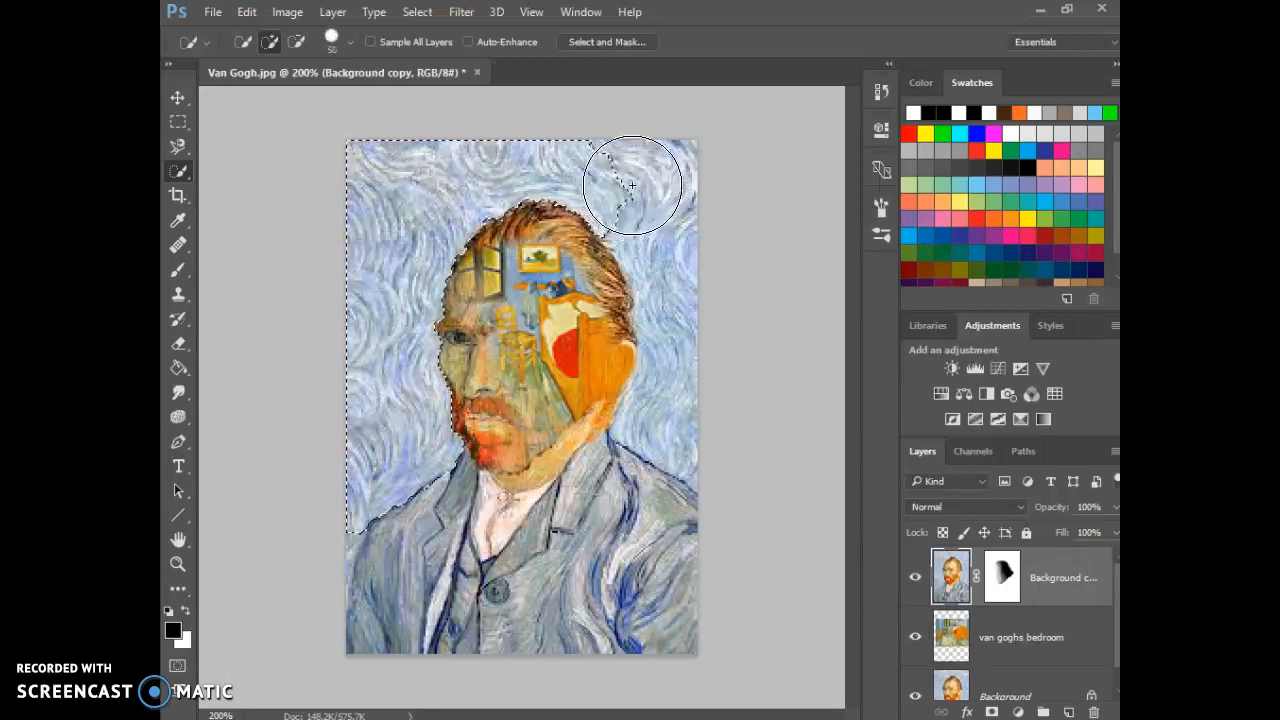
pyautogui.moveTo(688, 298); pyautogui.dragTo(689, 346)
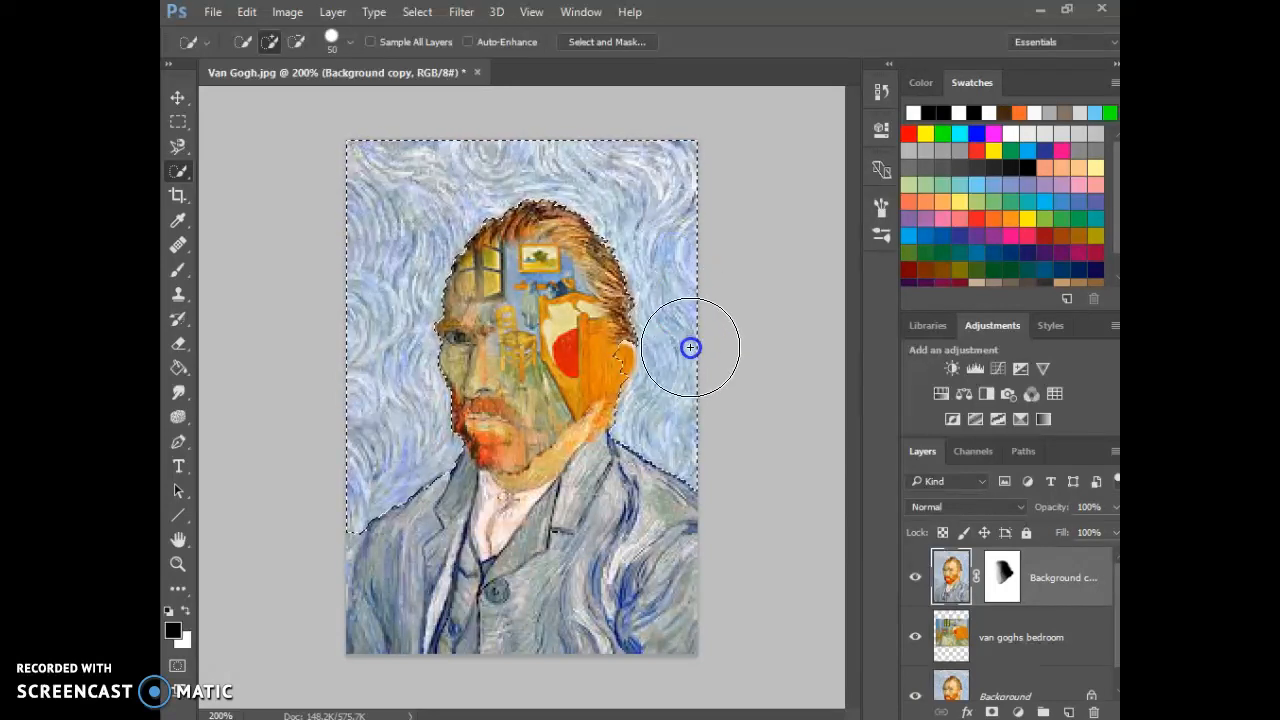
pyautogui.click(663, 374)
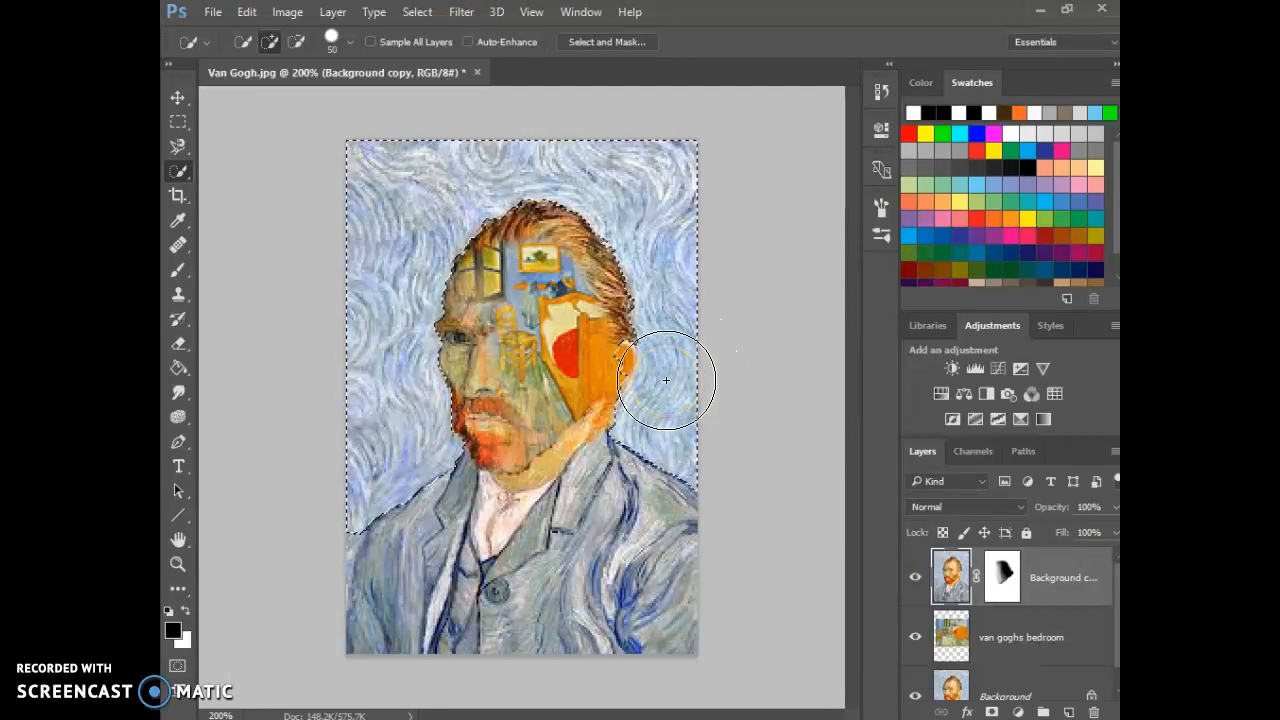
pyautogui.click(695, 402)
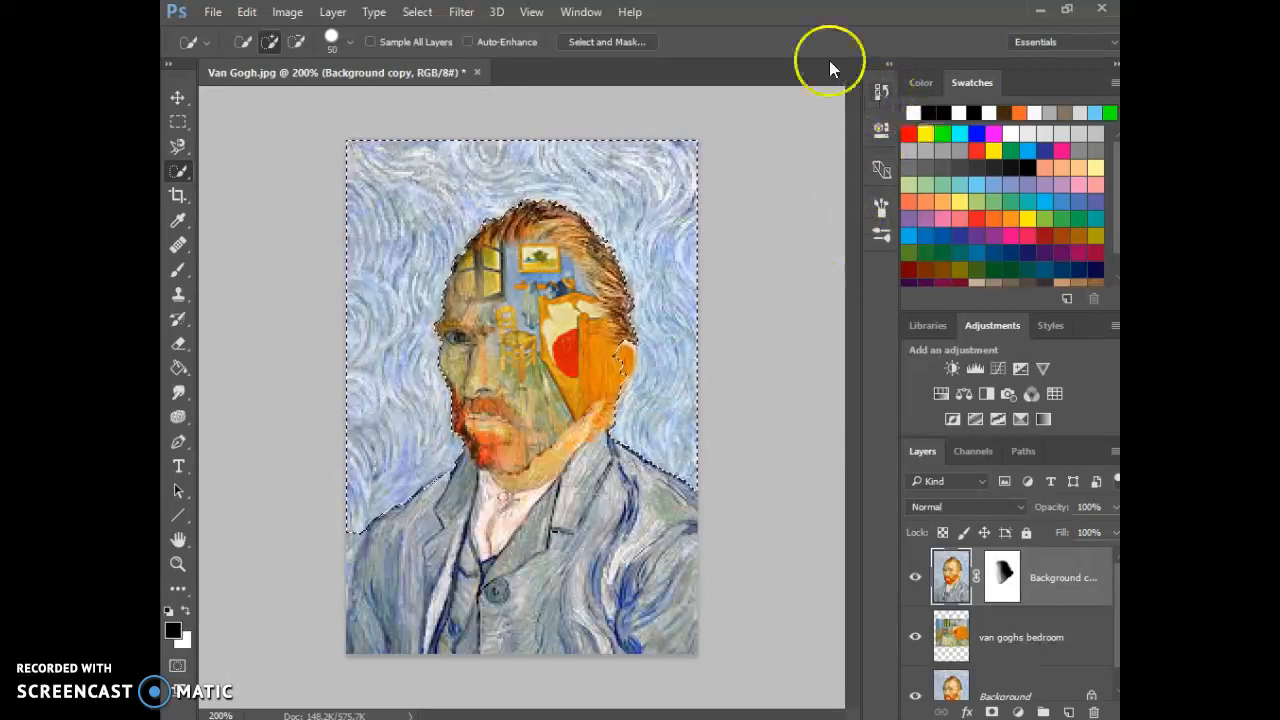
# Step back one Quick Selection state in the History
pyautogui.click(581, 11)
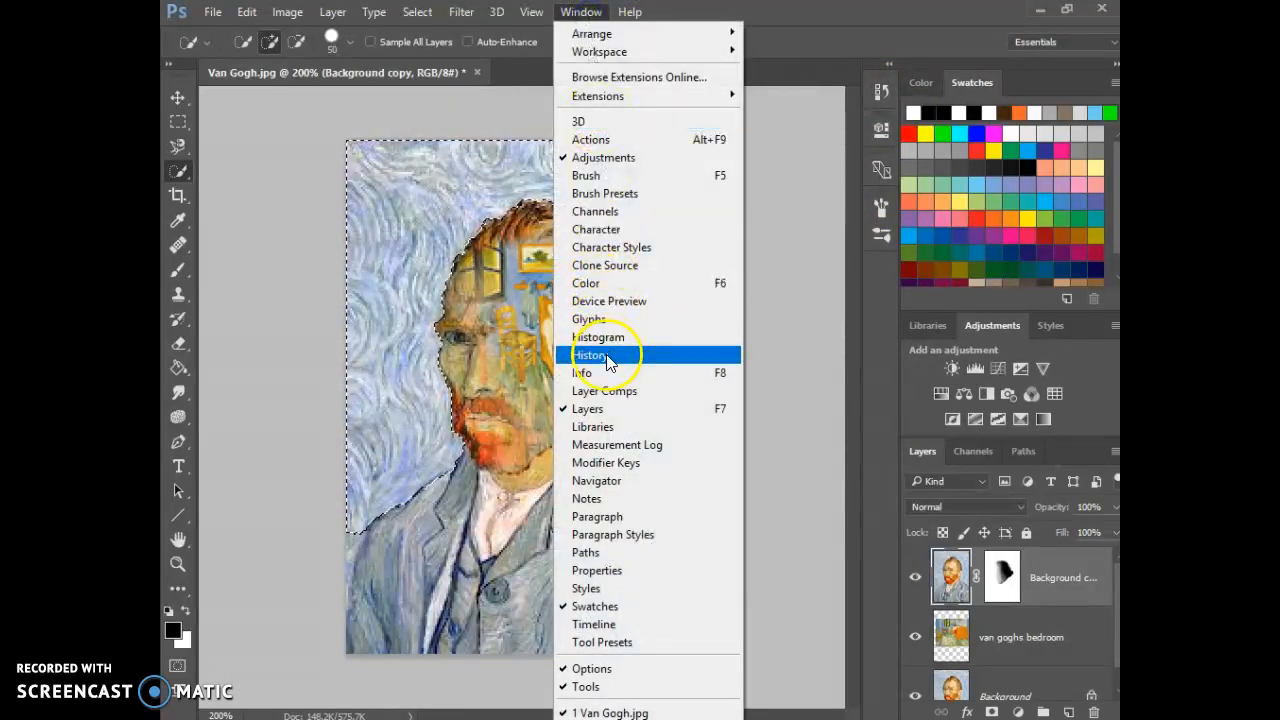
pyautogui.click(878, 90)
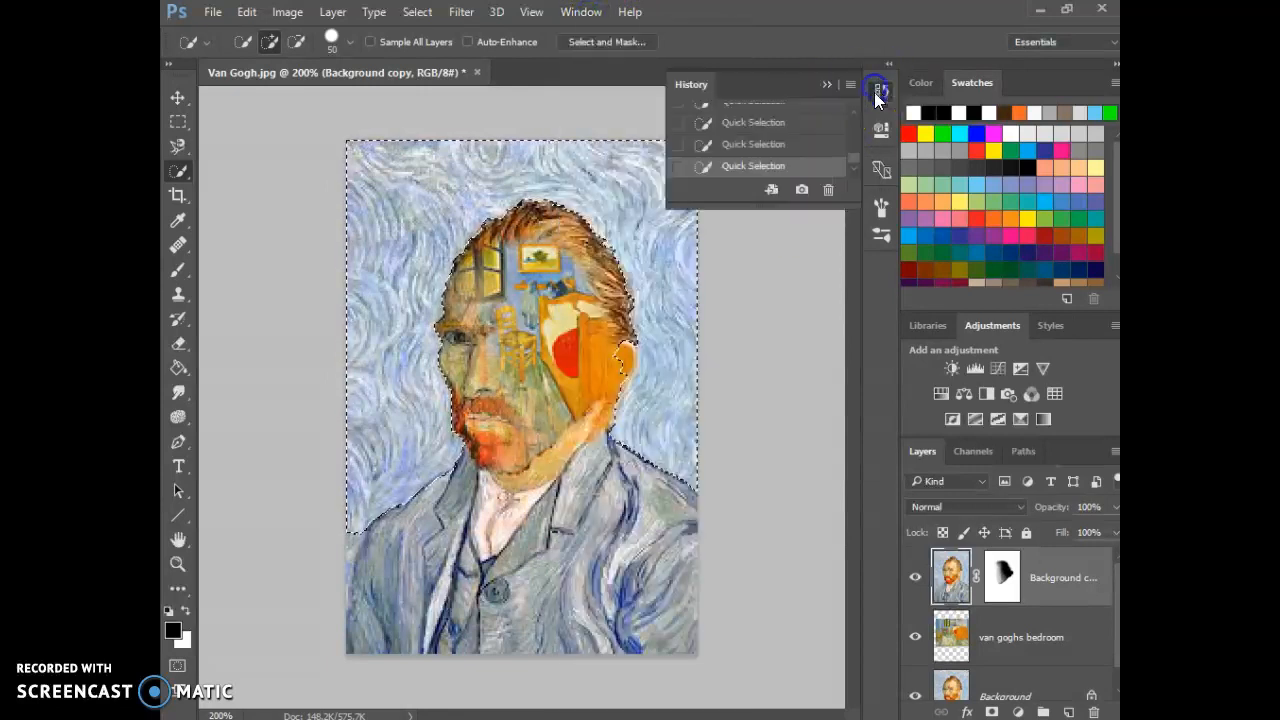
pyautogui.moveTo(843, 205); pyautogui.dragTo(846, 303)
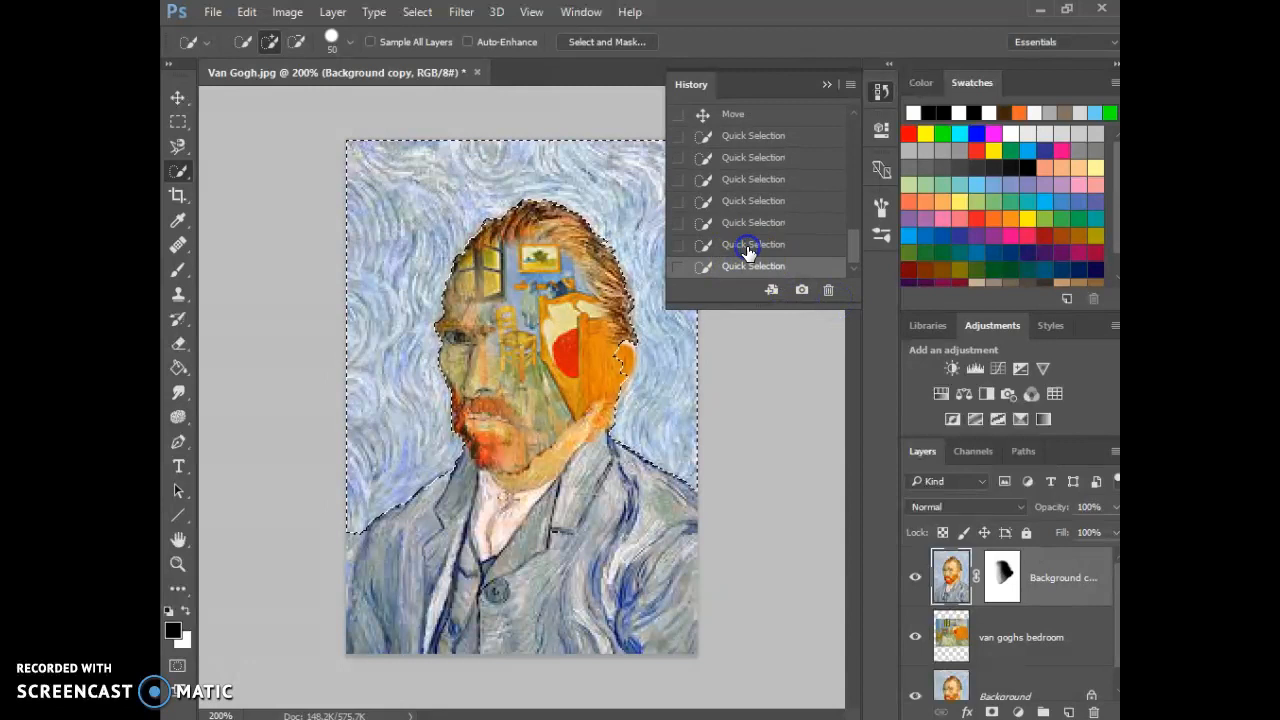
pyautogui.click(752, 244)
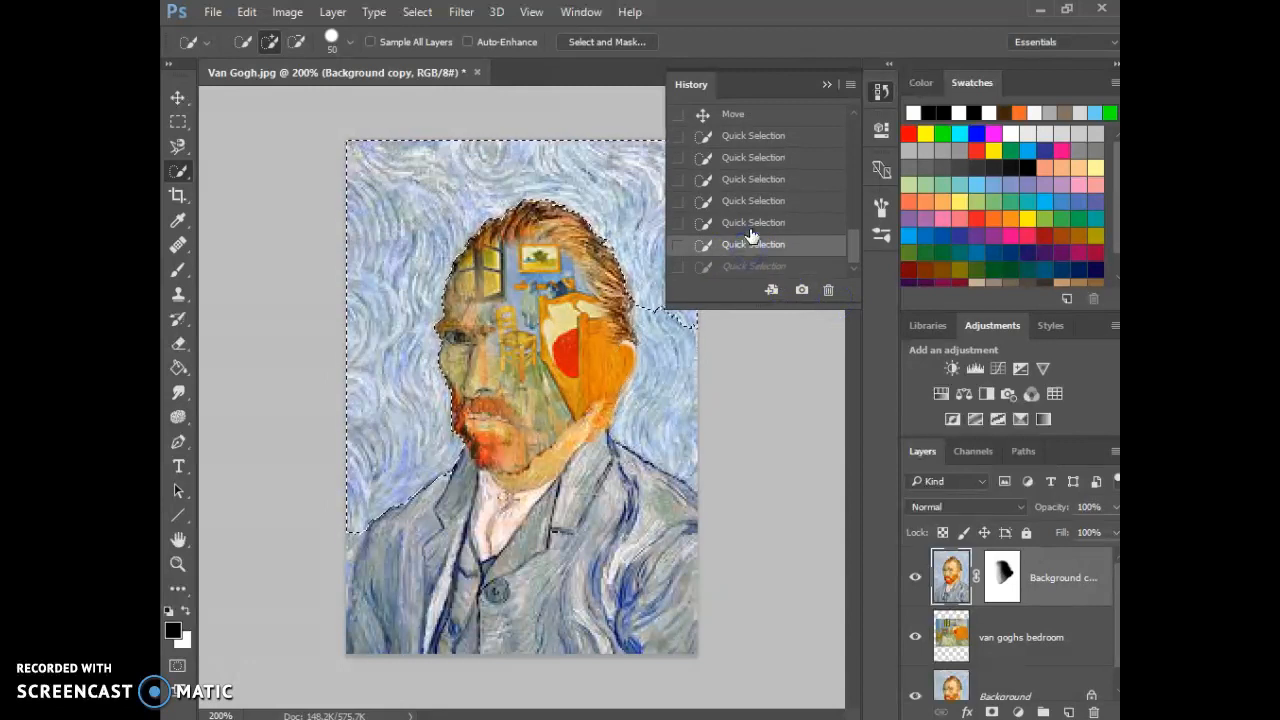
pyautogui.click(825, 85)
# Add the background beside the ear and above the right shoulder to the selection again
pyautogui.click(688, 341)
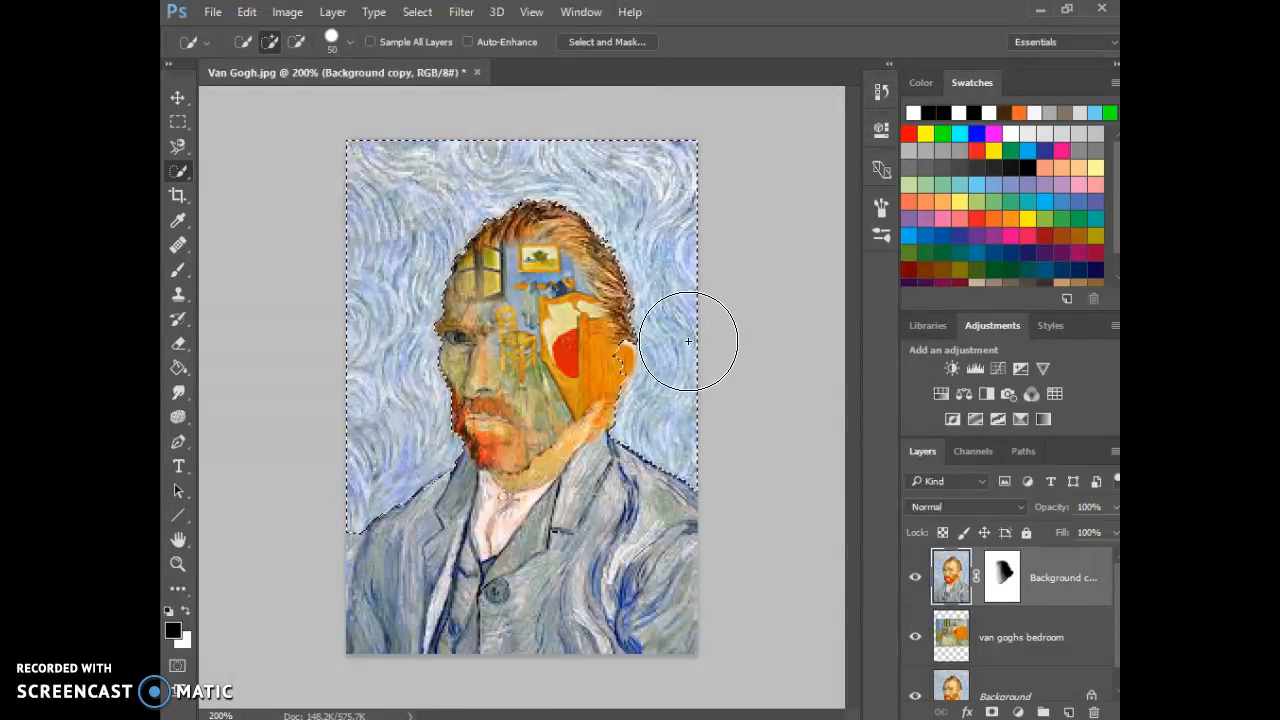
pyautogui.click(685, 357)
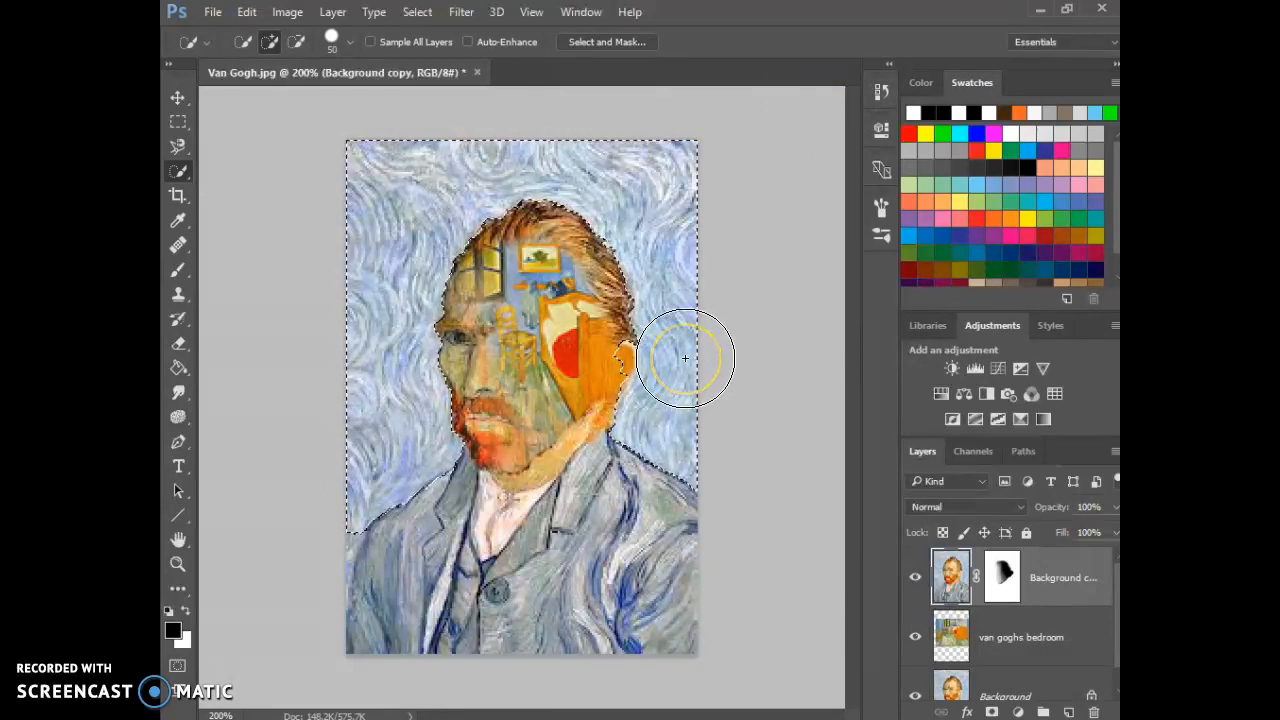
pyautogui.click(694, 309)
# Remove the ear from the selection with the Quick Selection tool in subtract mode, reducing the brush size to 8
pyautogui.click(288, 44)
pyautogui.click(300, 44)
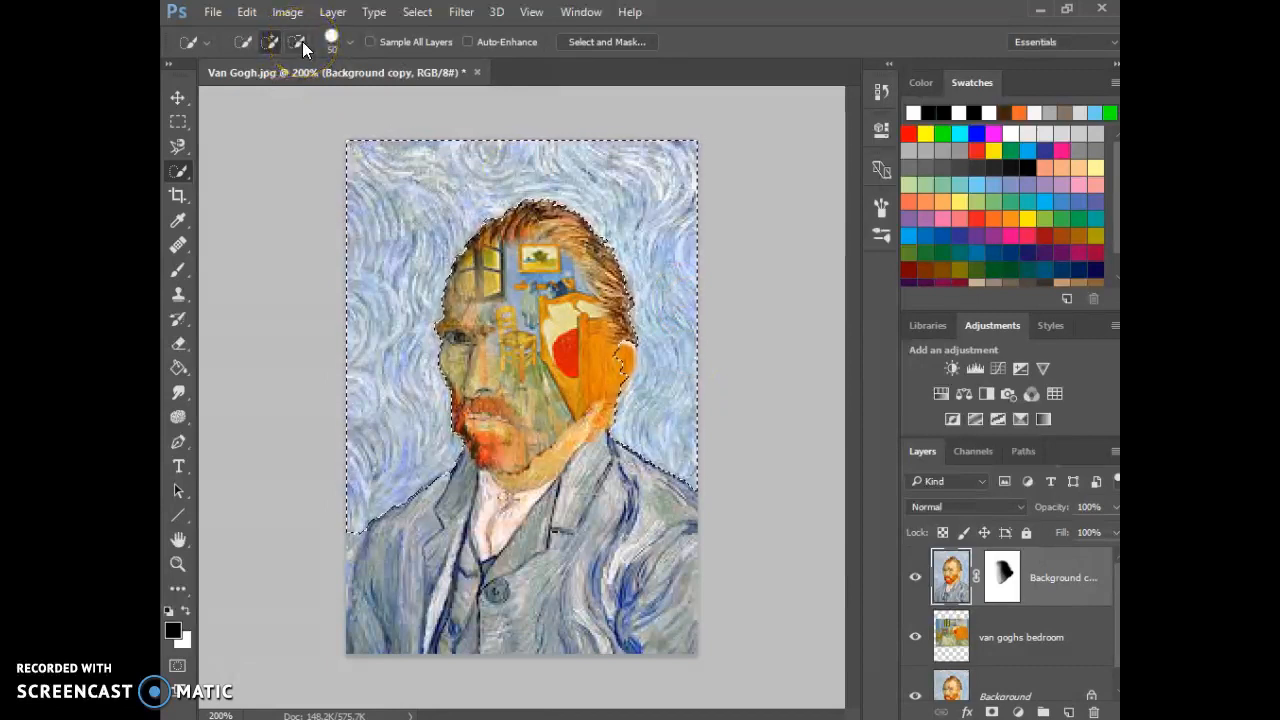
pyautogui.click(302, 44)
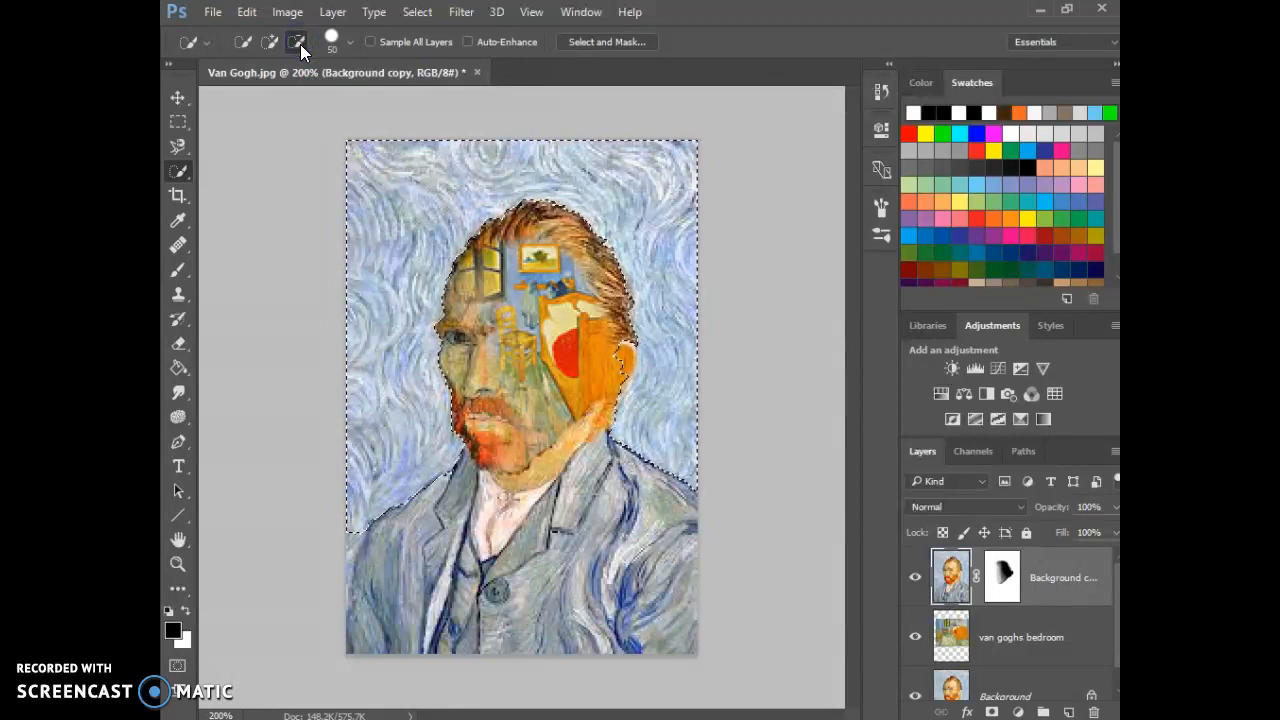
pyautogui.click(297, 38)
pyautogui.moveTo(618, 330)
pyautogui.mouseDown()
pyautogui.moveTo(600, 357)
pyautogui.moveTo(576, 358)
pyautogui.mouseUp()
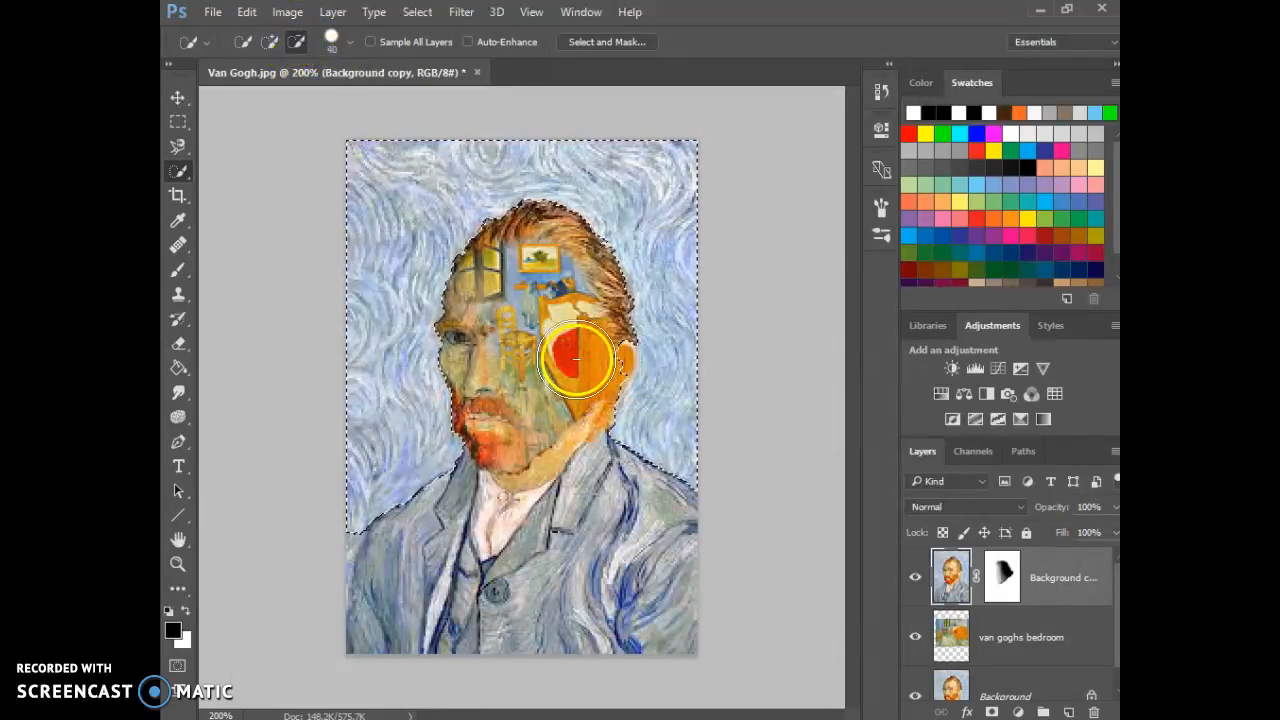
pyautogui.press('[')
pyautogui.press('[')
pyautogui.press('[')
pyautogui.press('[')
pyautogui.press('[')
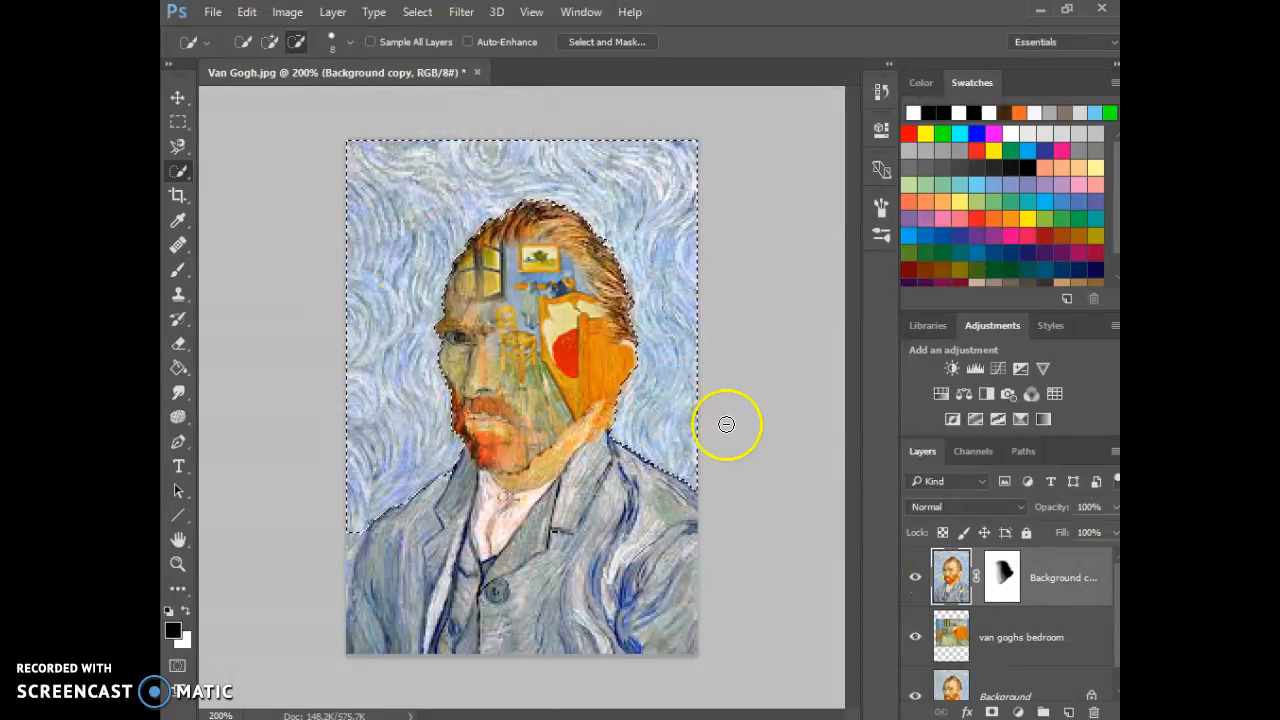
# Add a new layer above Background copy and fill the selected background area on it with white using the Paint Bucket
pyautogui.click(1068, 712)
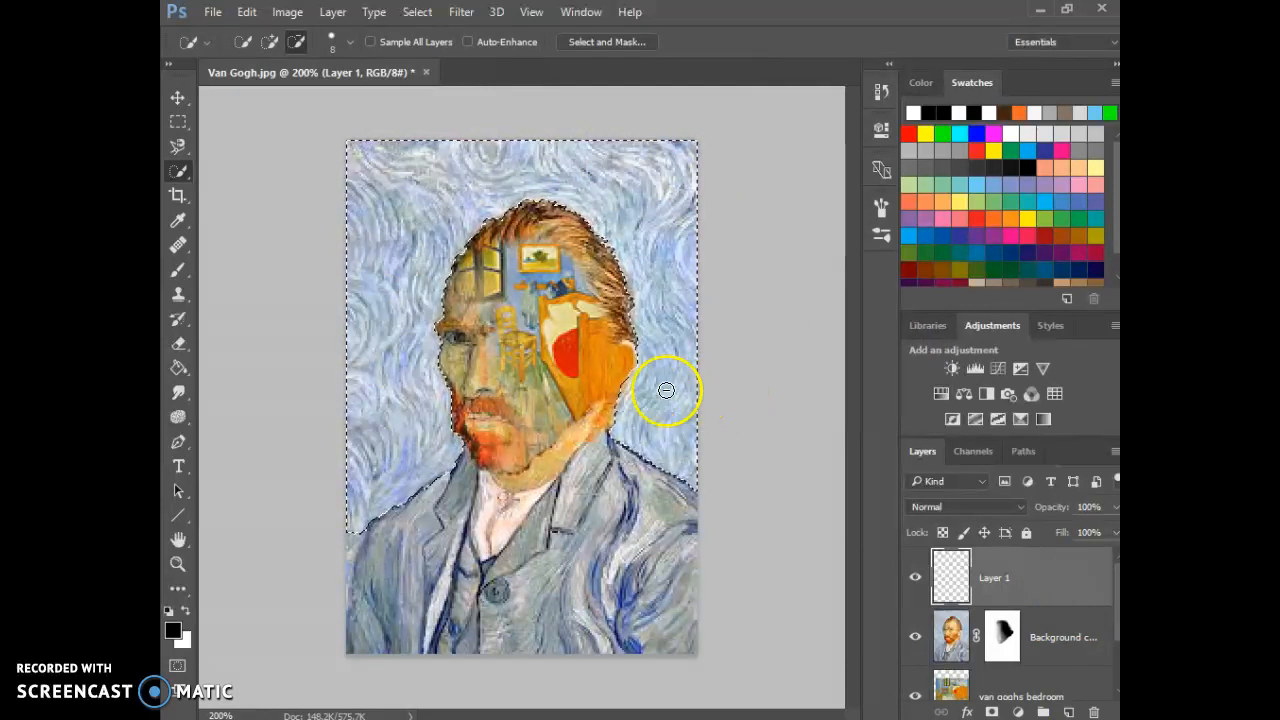
pyautogui.moveTo(180, 368)
pyautogui.mouseDown()
pyautogui.moveTo(241, 396)
pyautogui.moveTo(246, 357)
pyautogui.moveTo(254, 382)
pyautogui.mouseUp()
pyautogui.click(186, 608)
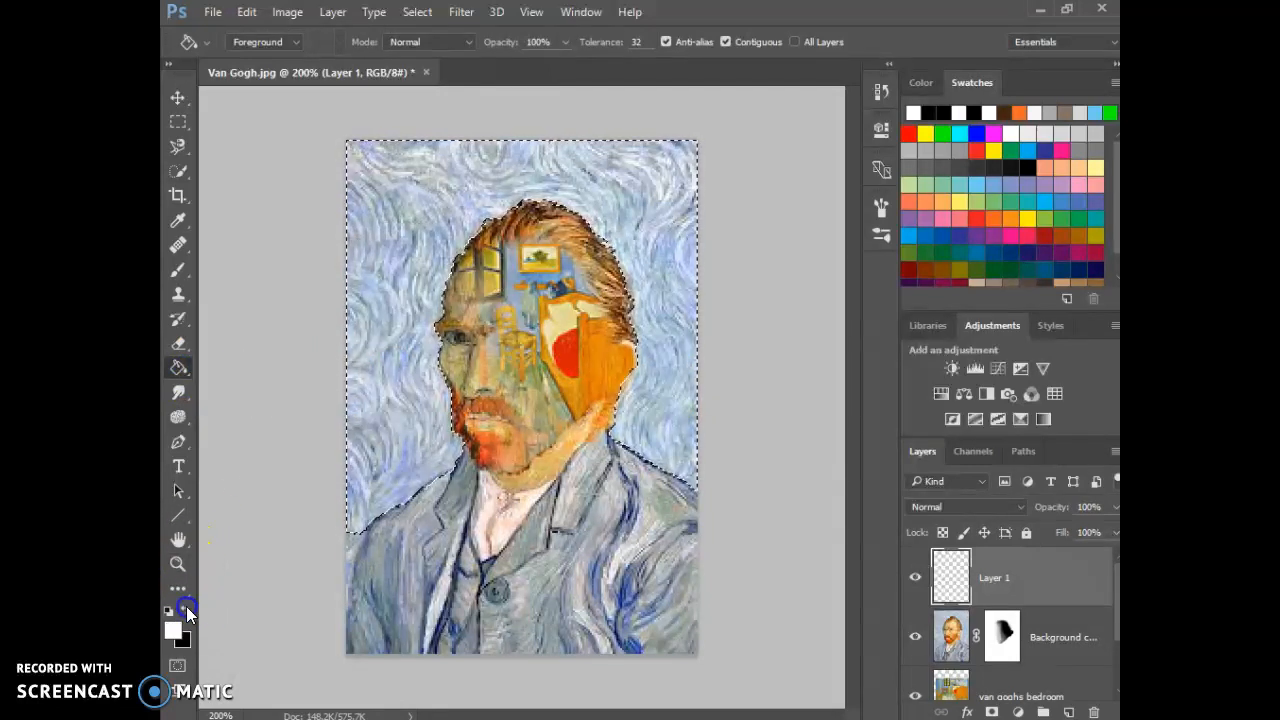
pyautogui.click(352, 265)
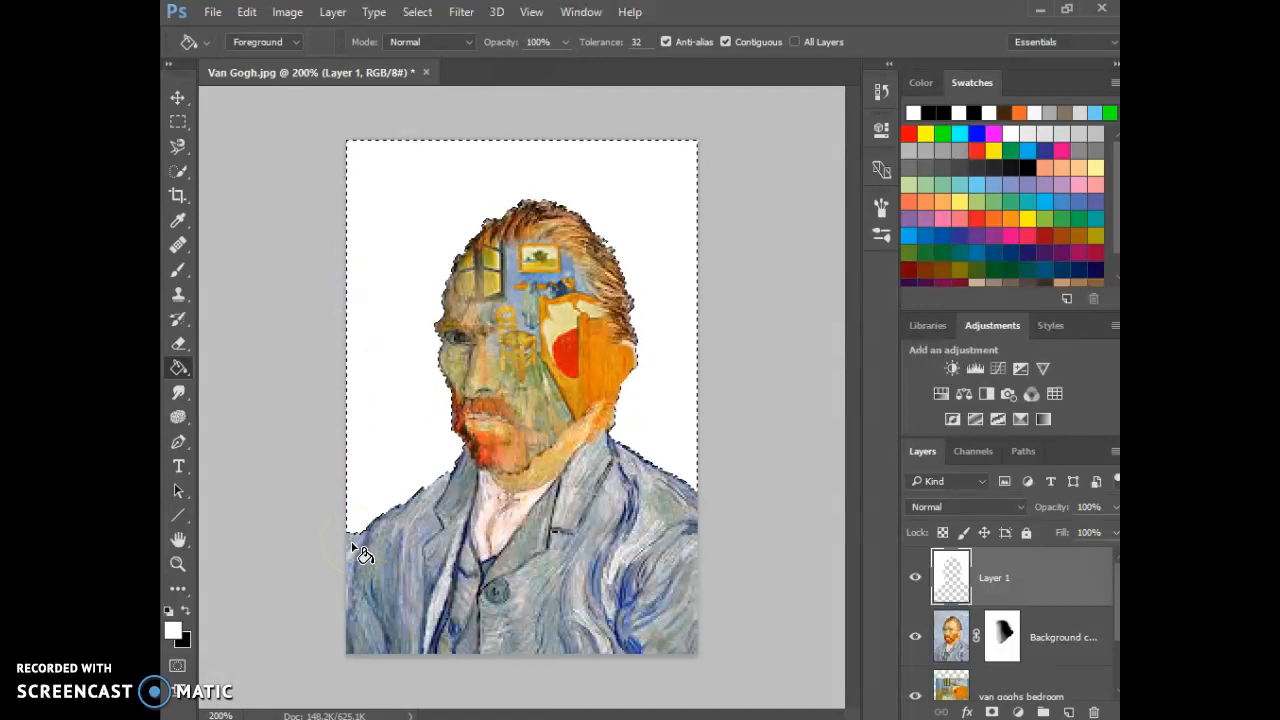
# Hide the three layers beneath the white fill to examine the fill alone, and show them again
pyautogui.click(913, 640)
pyautogui.scroll(-1, 917, 643)
pyautogui.scroll(-1, 917, 643)
pyautogui.click(914, 615)
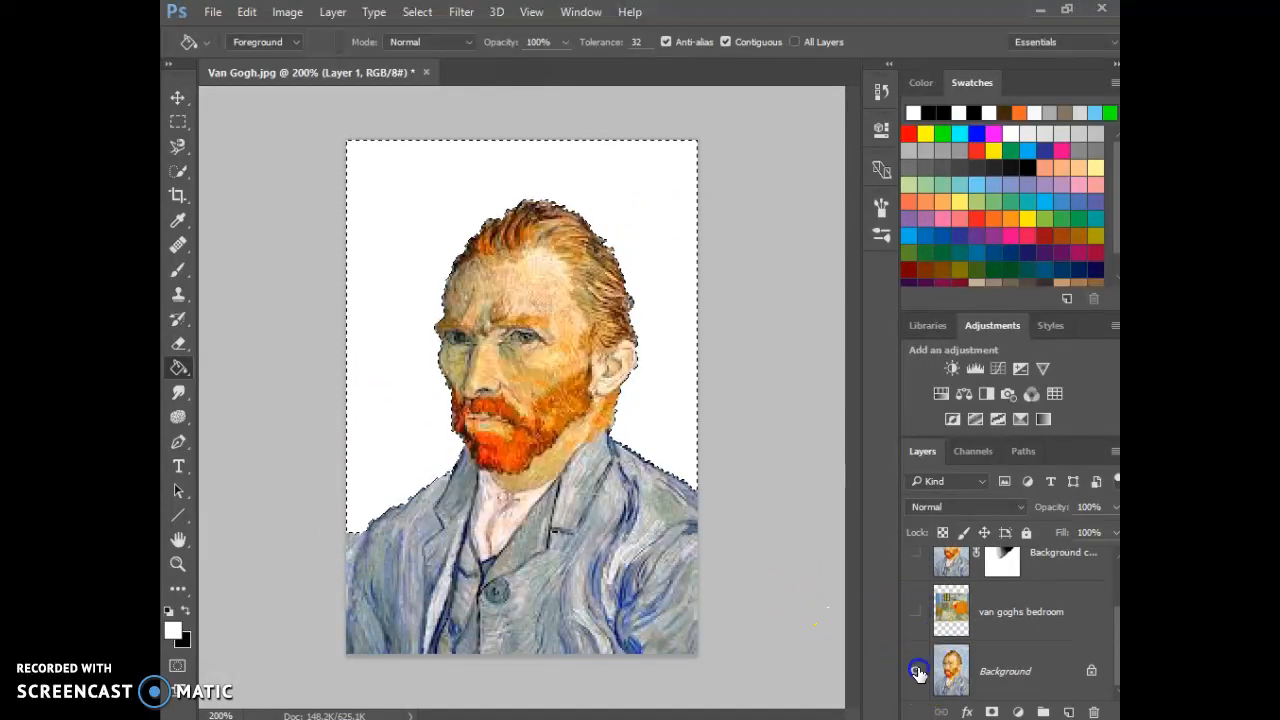
pyautogui.click(916, 671)
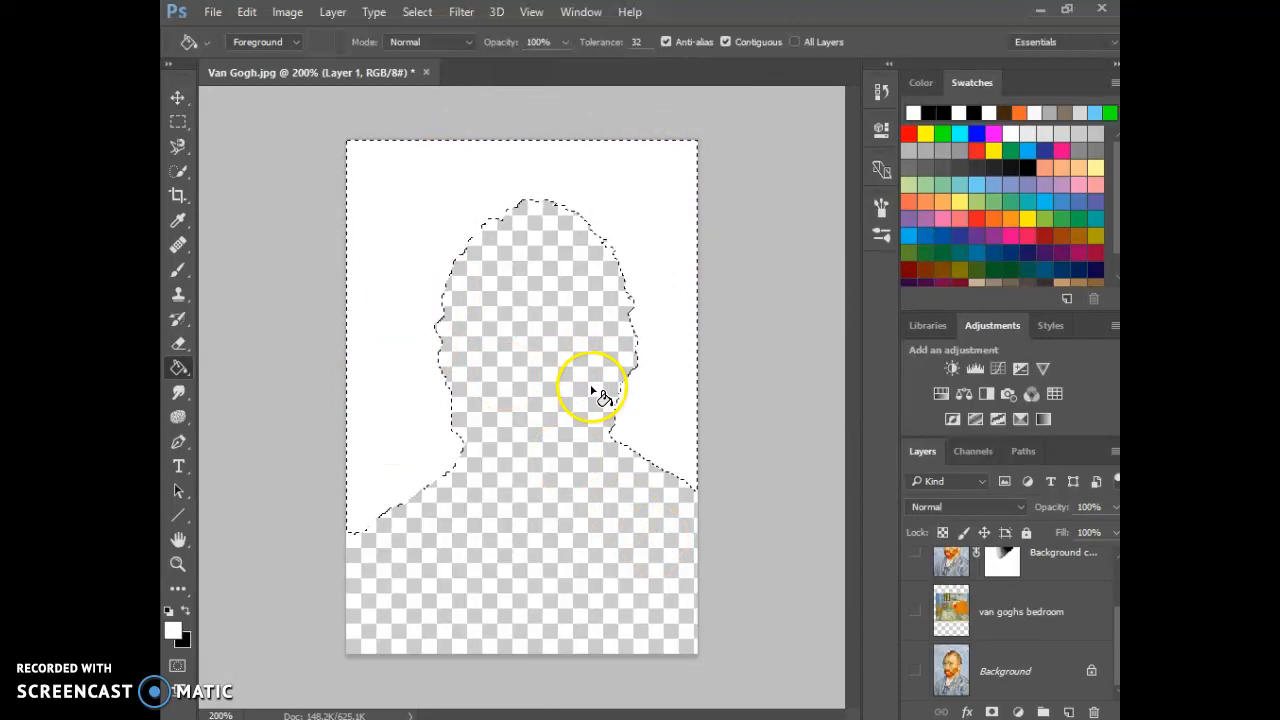
pyautogui.click(914, 669)
pyautogui.click(914, 607)
pyautogui.click(913, 552)
pyautogui.scroll(2, 916, 603)
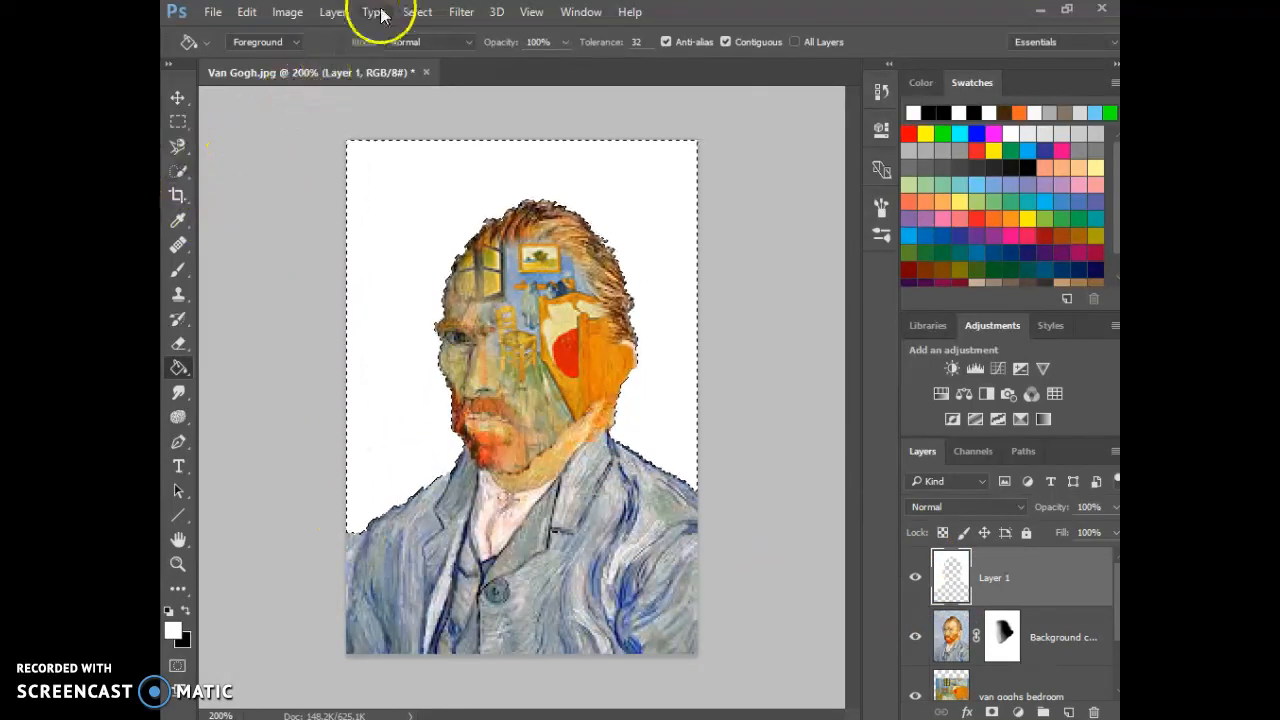
# Clear the selection and set the Brush tool's hardness to 100%
pyautogui.click(417, 11)
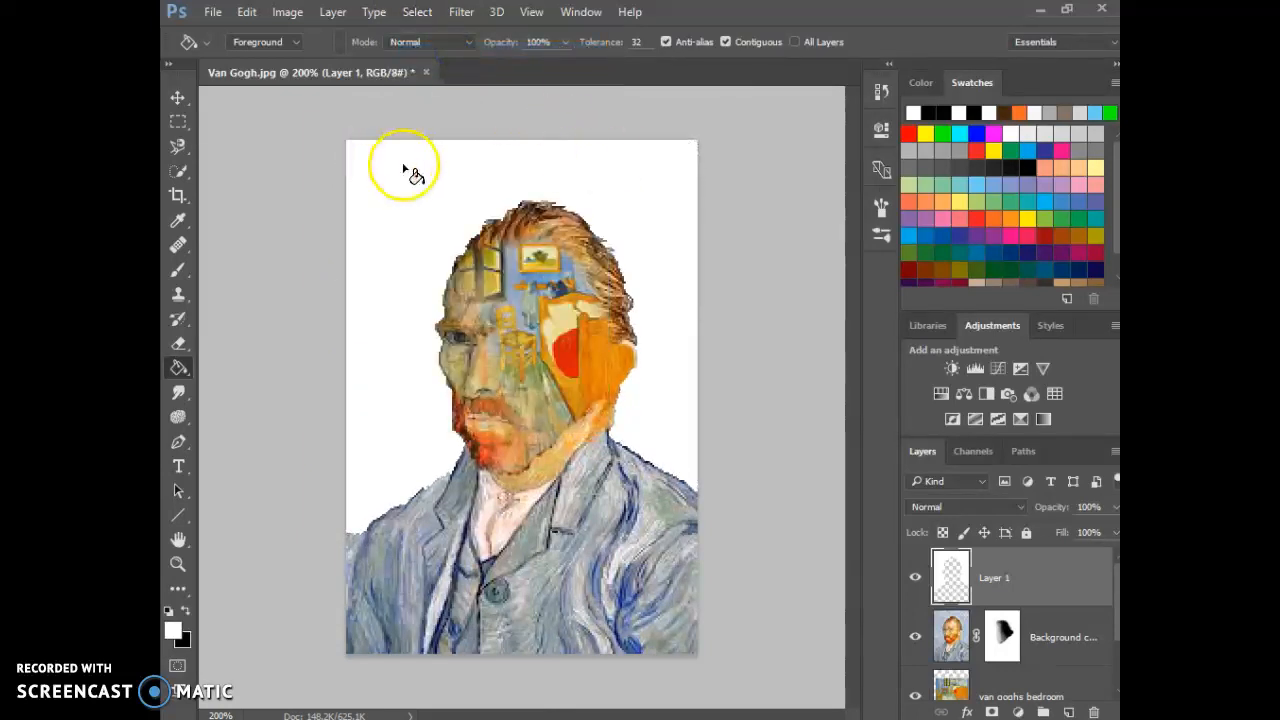
pyautogui.click(180, 270)
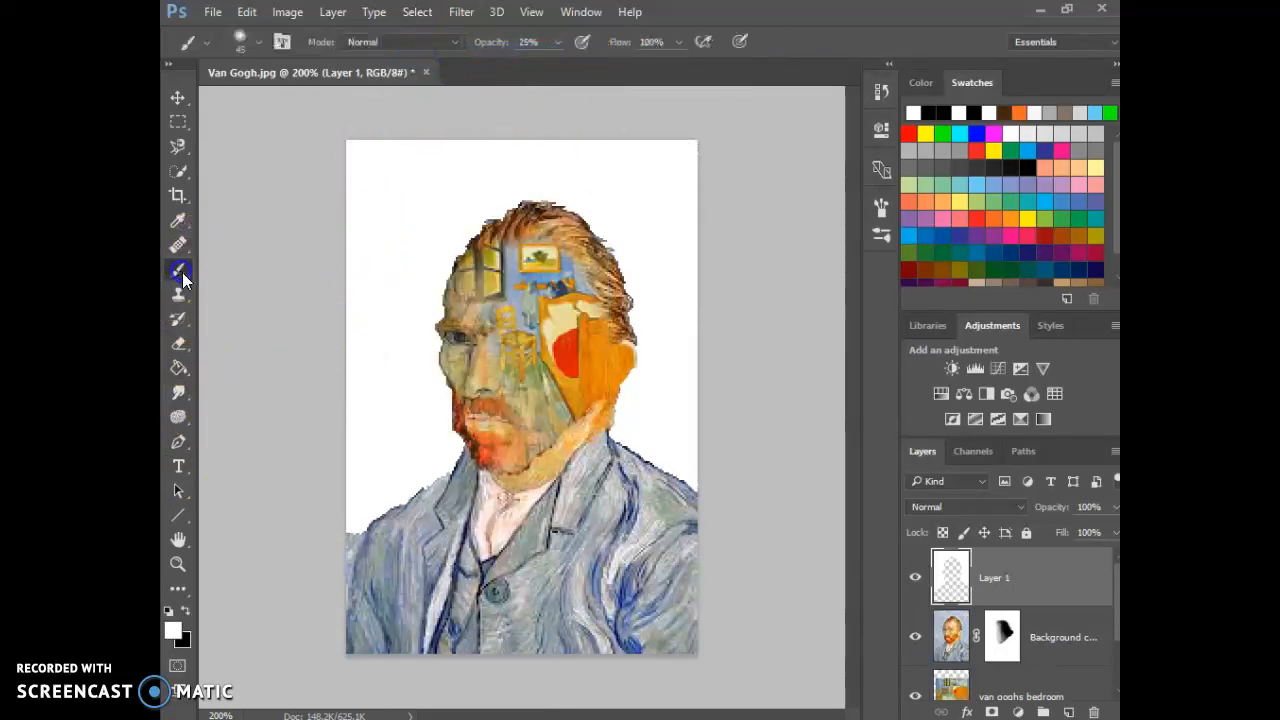
pyautogui.click(257, 42)
pyautogui.moveTo(282, 143); pyautogui.dragTo(403, 148)
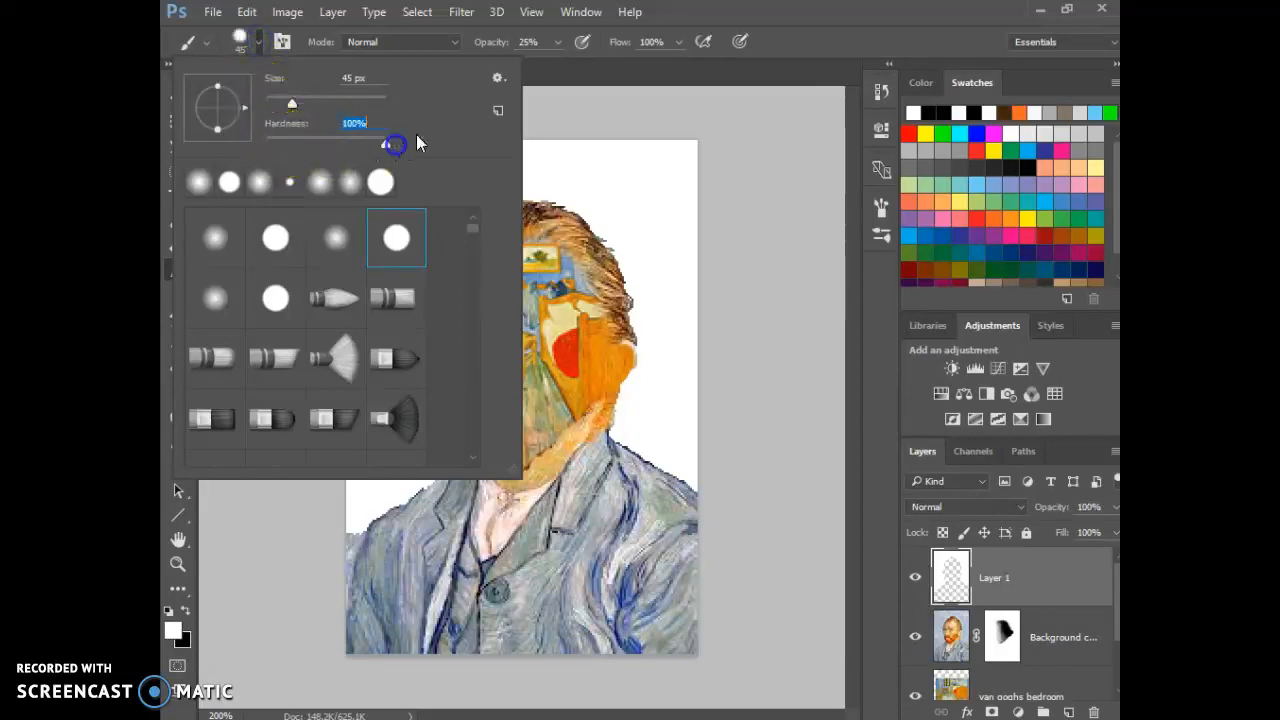
pyautogui.click(690, 17)
# Set the white brush to size 9 and 100% opacity for touching up the edge of the left shoulder
pyautogui.hotkey('ctrl', '+')
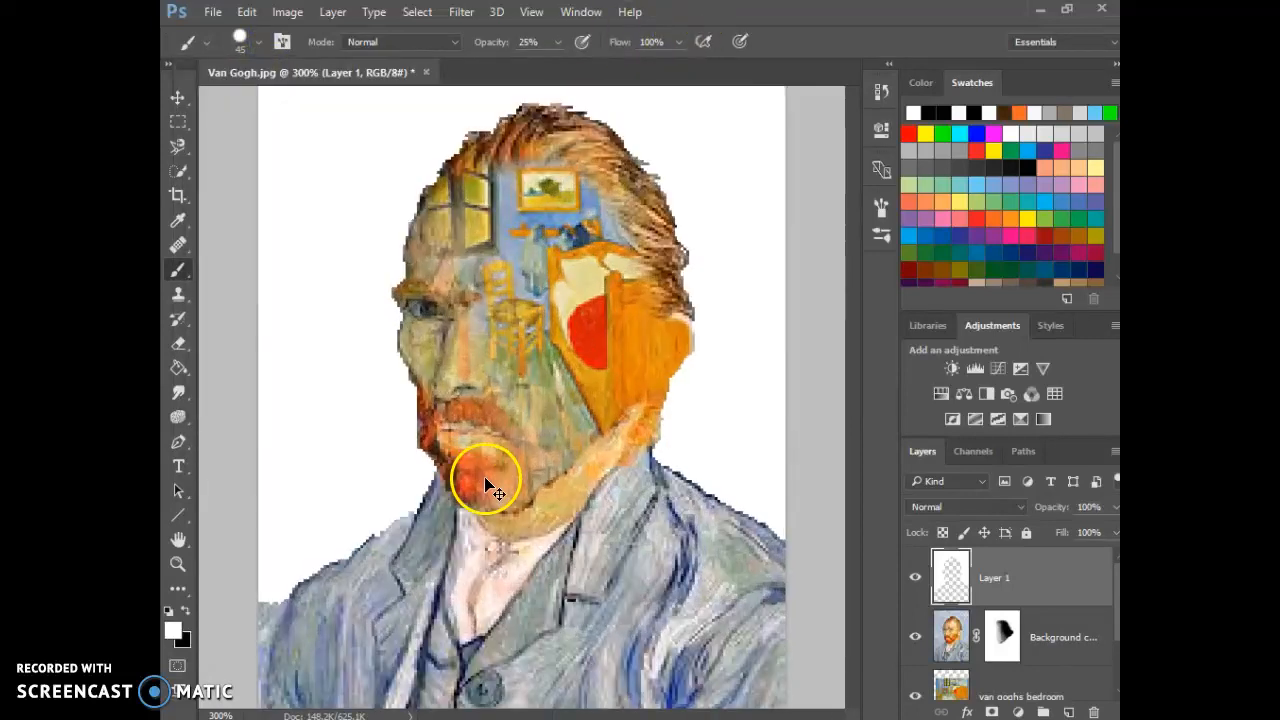
pyautogui.hotkey('ctrl', '+')
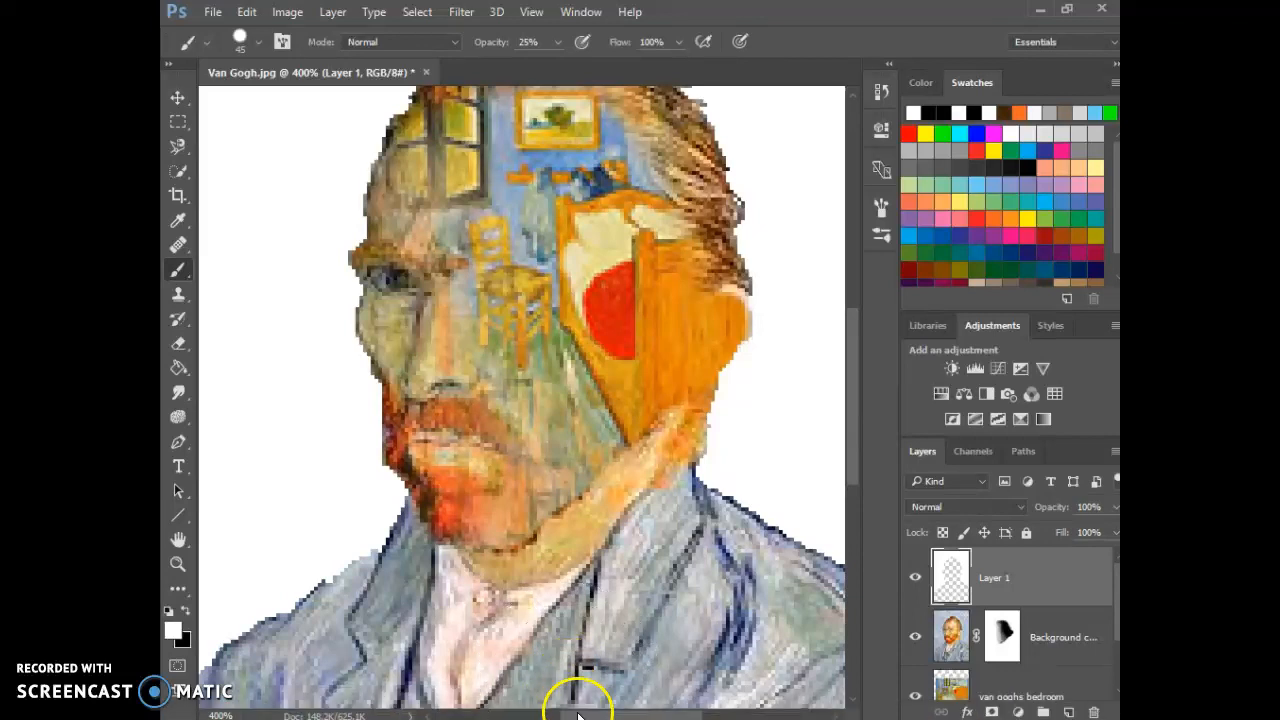
pyautogui.moveTo(577, 714); pyautogui.dragTo(531, 714)
pyautogui.scroll(-2, 348, 606)
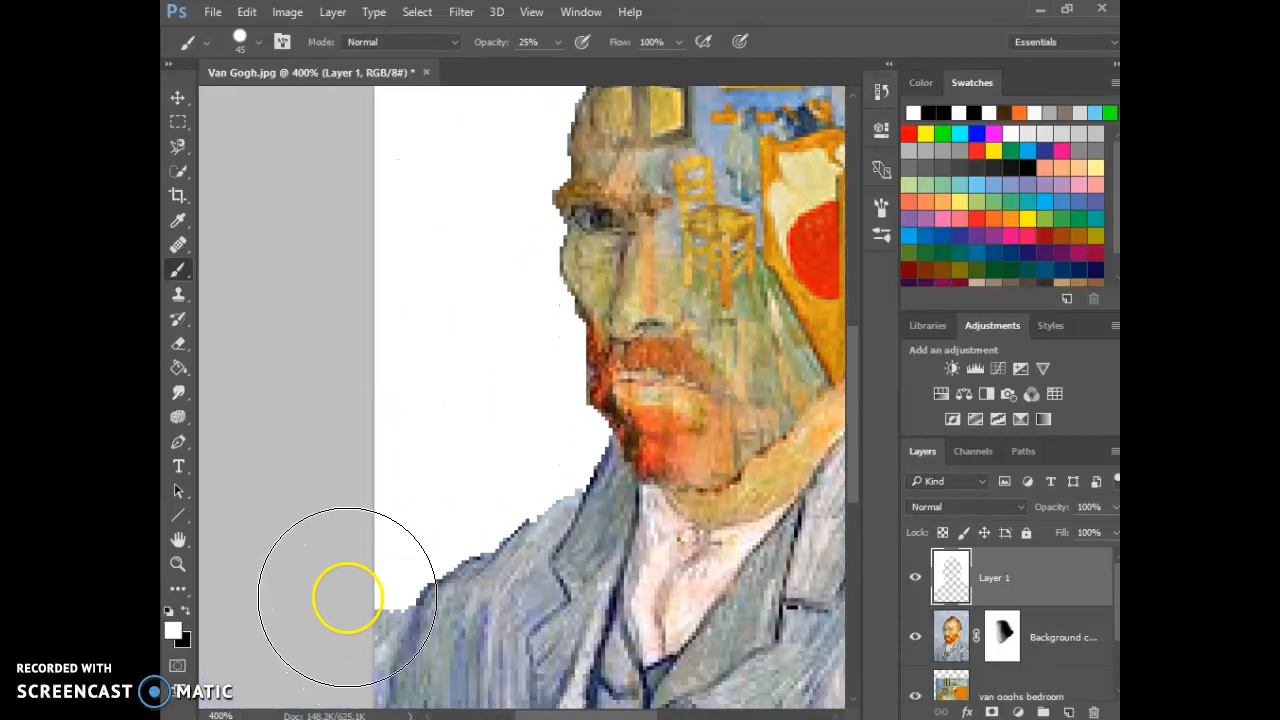
pyautogui.scroll(-1, 348, 580)
pyautogui.press('[')
pyautogui.press('[')
pyautogui.press('[')
pyautogui.press('[')
pyautogui.press('[')
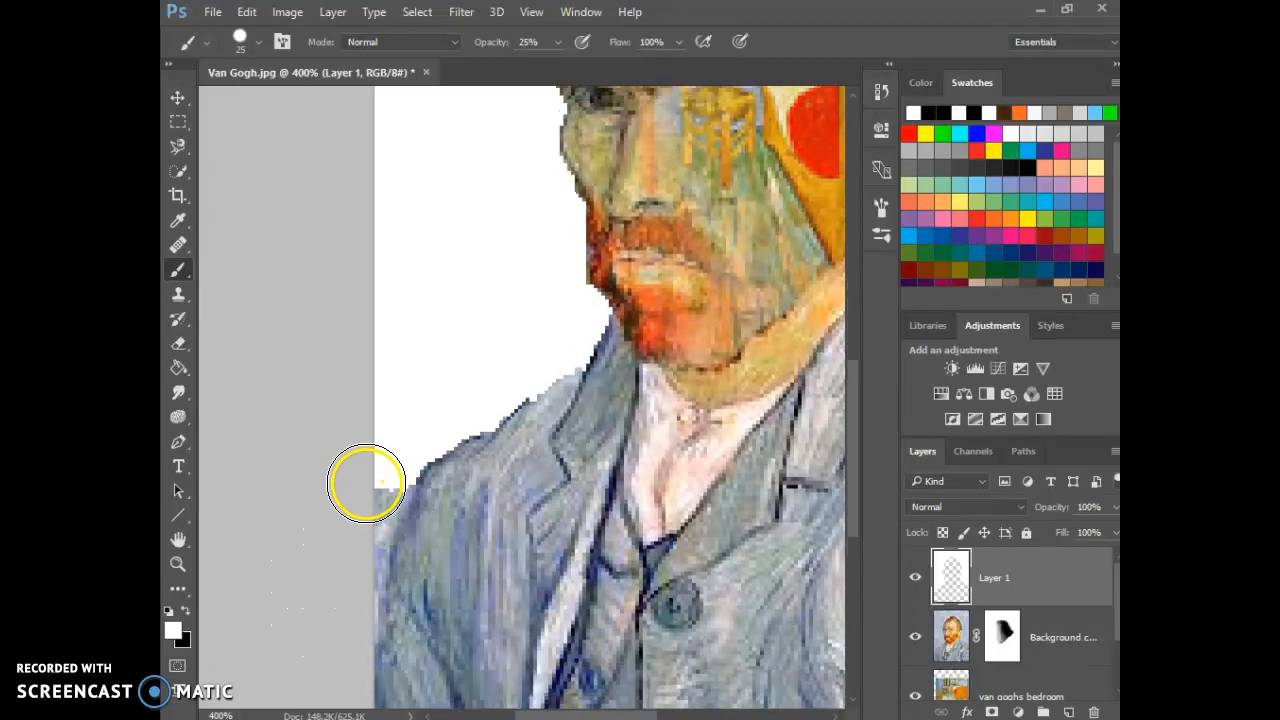
pyautogui.click(391, 484)
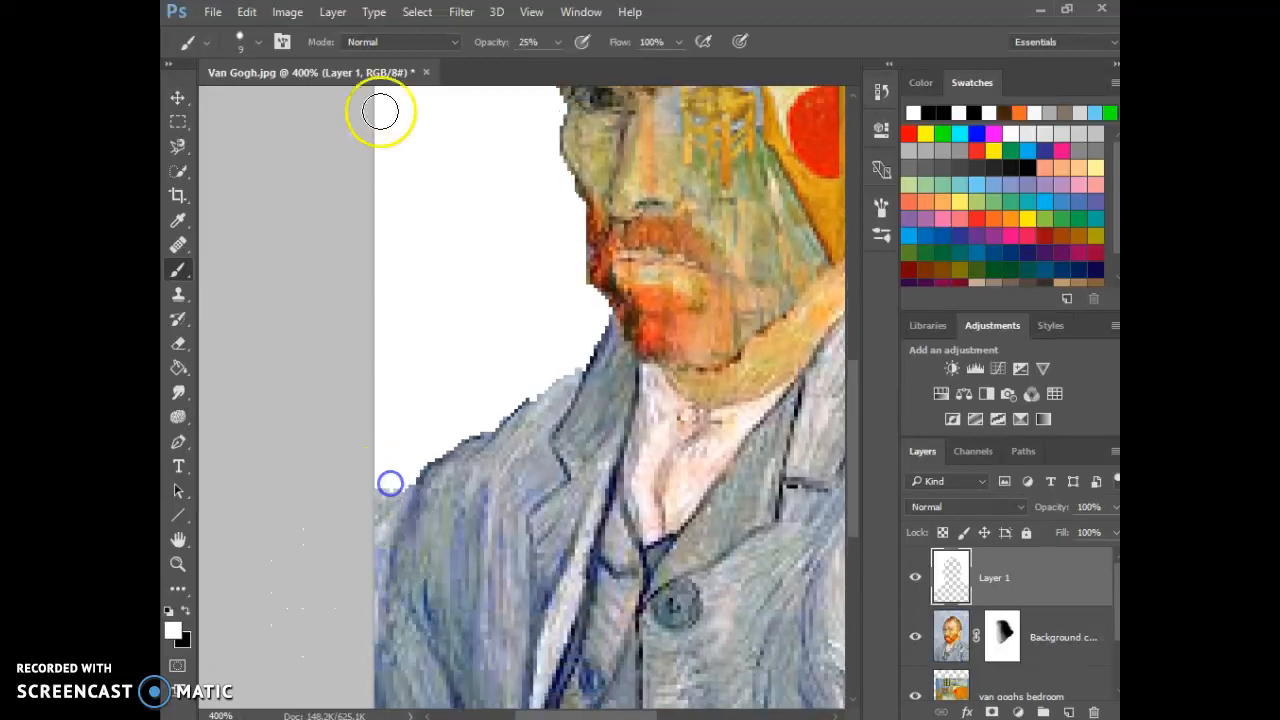
pyautogui.moveTo(554, 69); pyautogui.dragTo(638, 62)
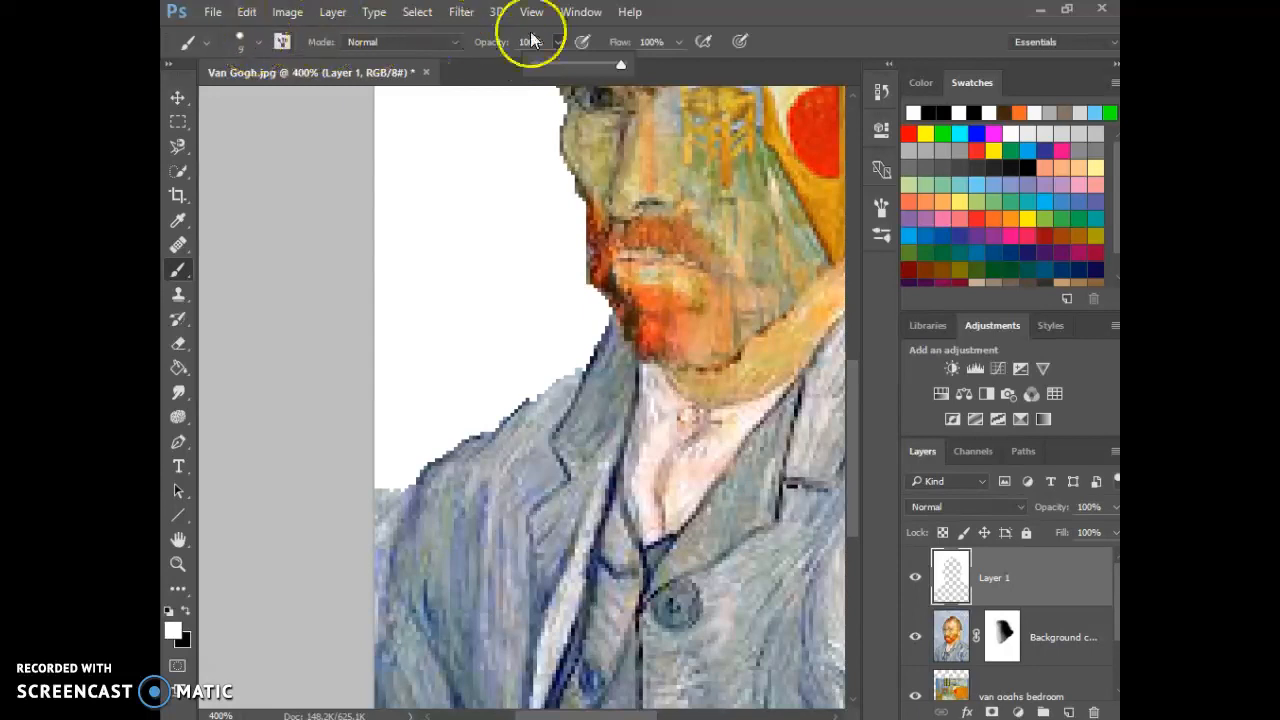
# Paint white over the leftover background fragments along the left shoulder's outer edge and up beside the collar and beard
pyautogui.click(381, 481)
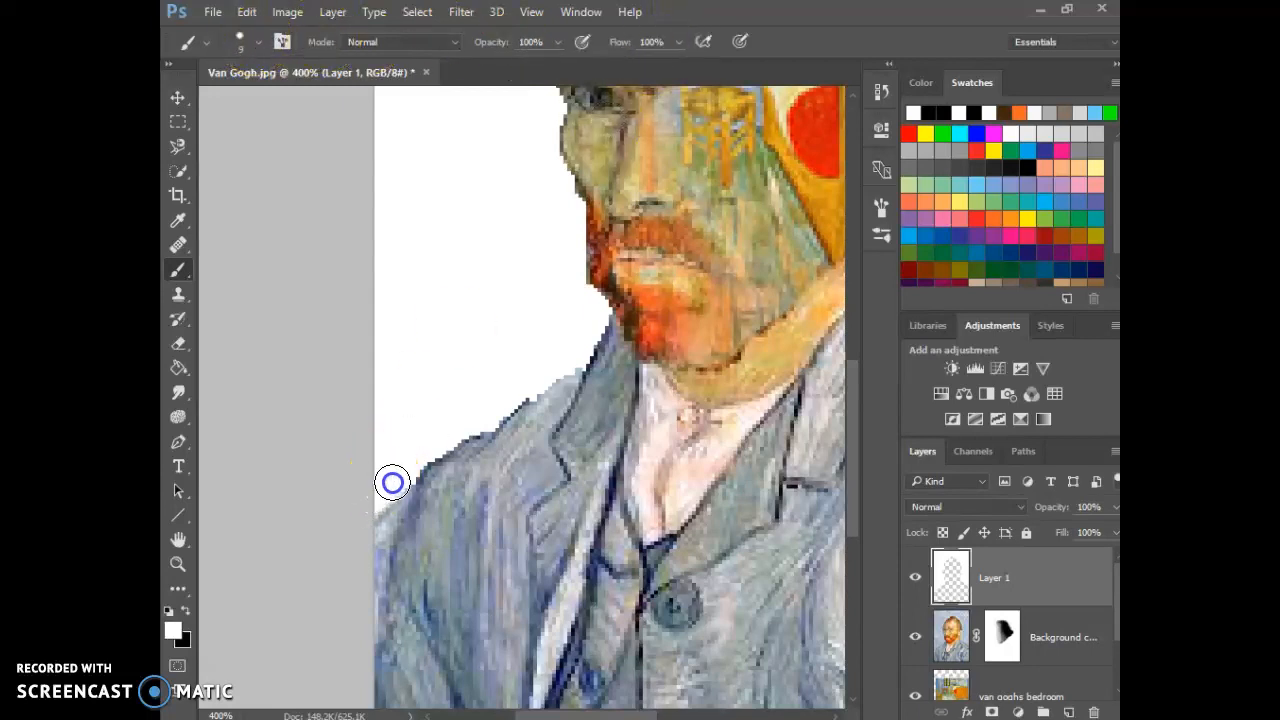
pyautogui.moveTo(377, 499); pyautogui.dragTo(378, 495)
pyautogui.moveTo(595, 336); pyautogui.dragTo(547, 338)
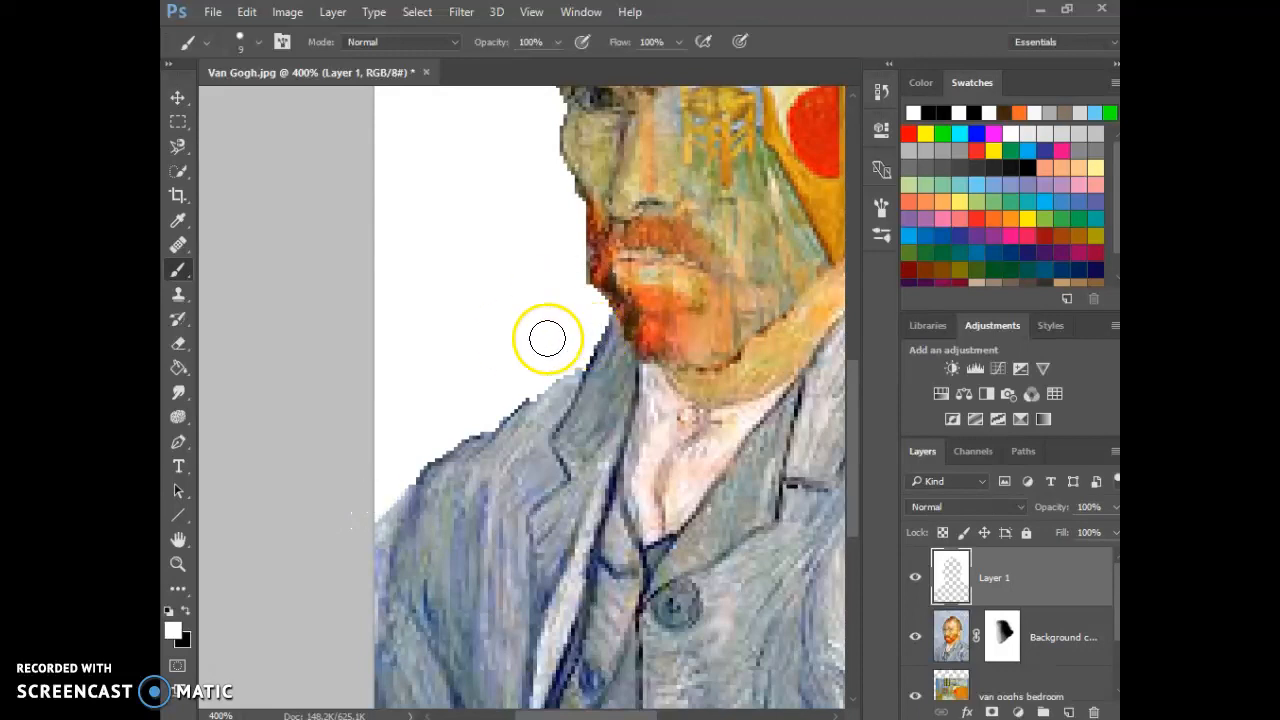
pyautogui.hotkey('ctrl', '-')
pyautogui.hotkey('ctrl', '-')
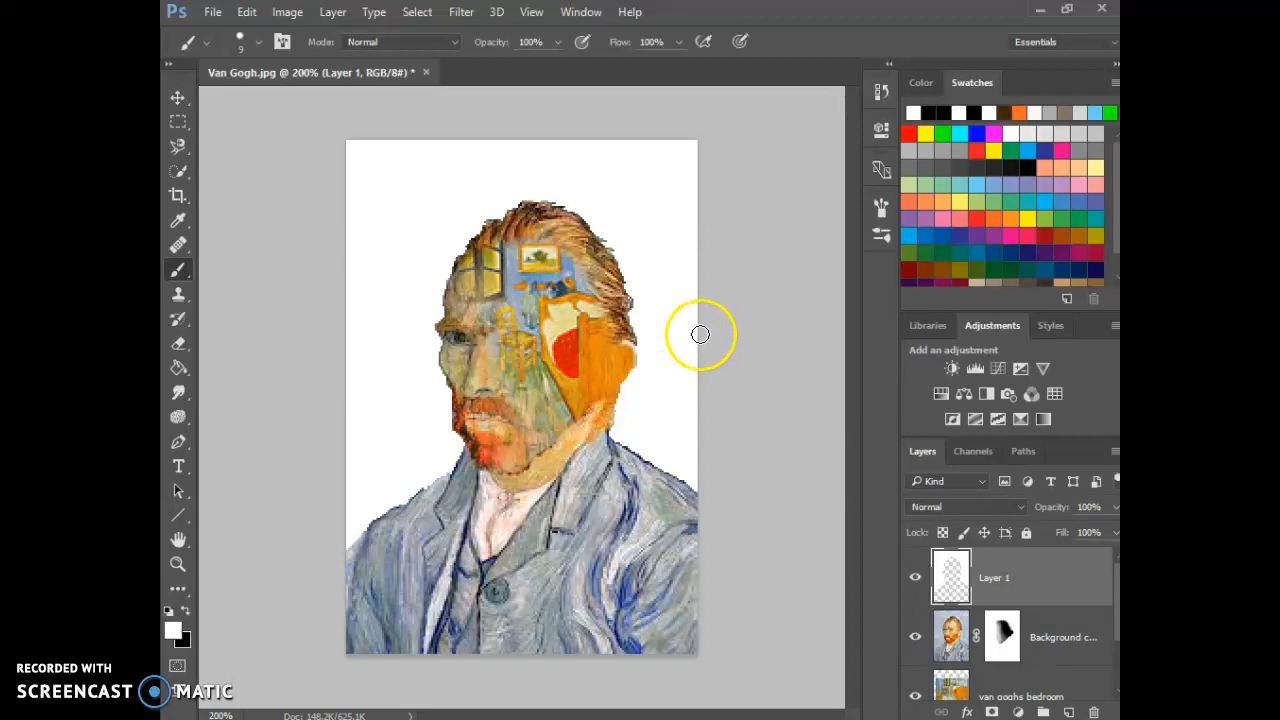
pyautogui.click(496, 340)
pyautogui.click(452, 580)
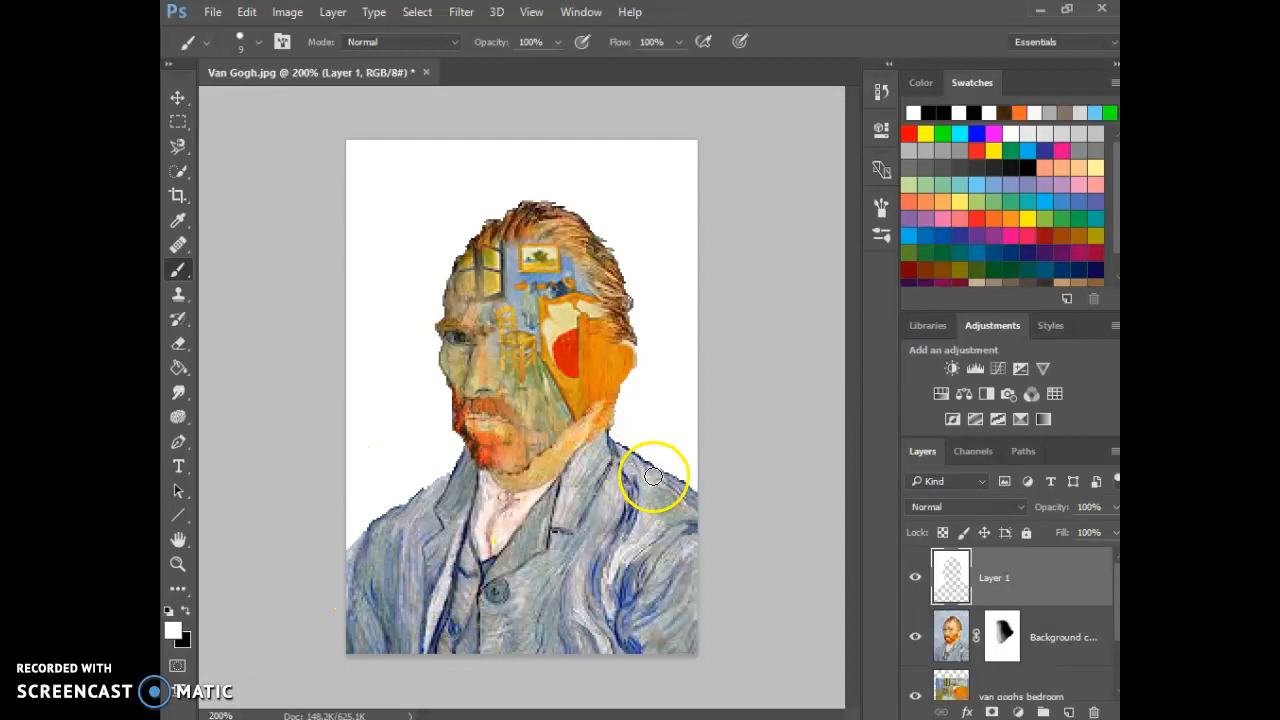
# Soften the white brush to 8% hardness and enlarge it to size 80
pyautogui.click(258, 41)
pyautogui.click(277, 137)
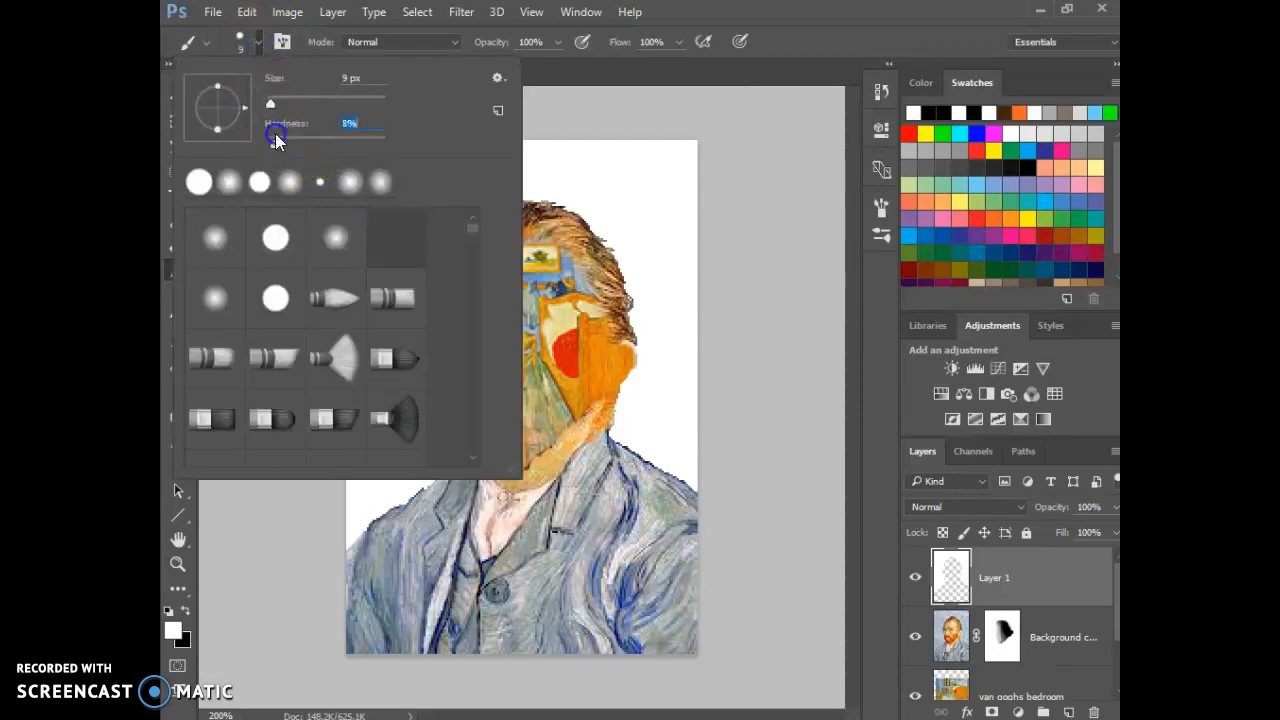
pyautogui.click(745, 17)
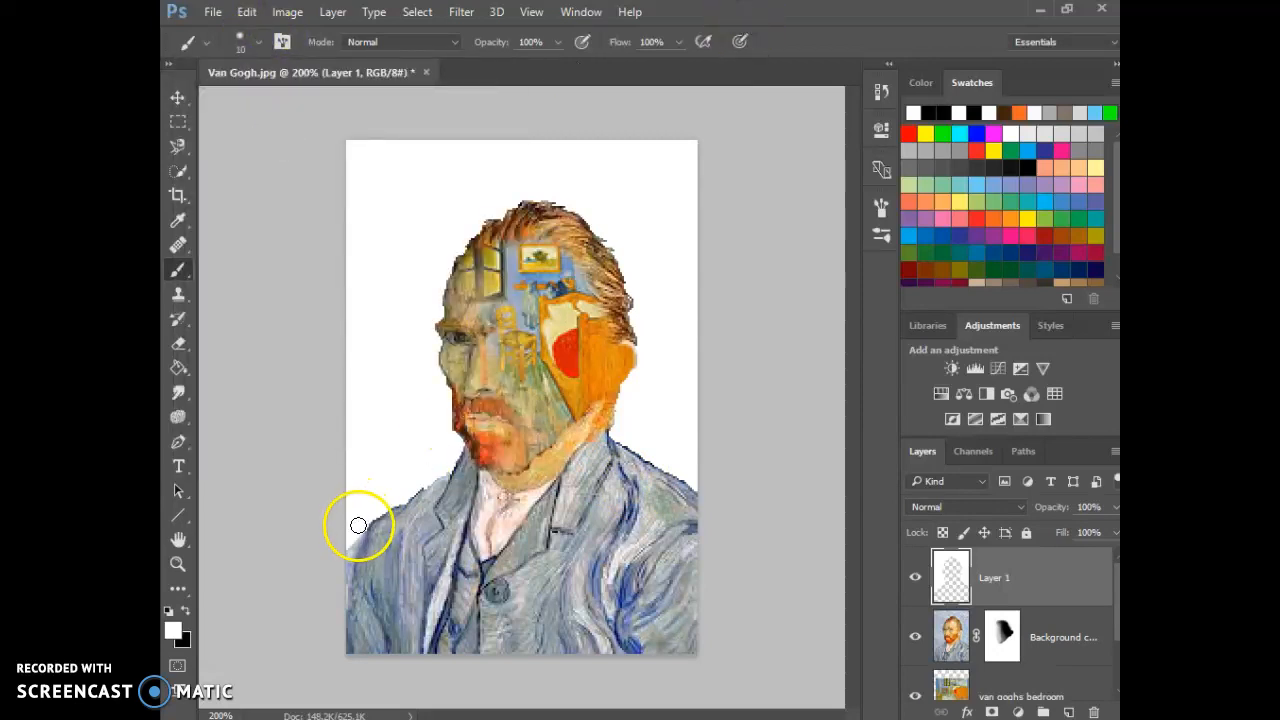
pyautogui.press(']')
pyautogui.press(']')
pyautogui.press(']')
pyautogui.press(']')
pyautogui.press(']')
pyautogui.press(']')
pyautogui.press(']')
# Paint soft white around both lower sides and the bottom of the jacket to fade the portrait into the background
pyautogui.moveTo(343, 557)
pyautogui.mouseDown()
pyautogui.moveTo(340, 610)
pyautogui.moveTo(363, 647)
pyautogui.moveTo(320, 557)
pyautogui.moveTo(317, 575)
pyautogui.moveTo(375, 669)
pyautogui.moveTo(443, 690)
pyautogui.moveTo(544, 690)
pyautogui.moveTo(615, 680)
pyautogui.moveTo(674, 638)
pyautogui.moveTo(711, 584)
pyautogui.moveTo(726, 524)
pyautogui.moveTo(717, 611)
pyautogui.moveTo(656, 663)
pyautogui.moveTo(413, 661)
pyautogui.moveTo(352, 602)
pyautogui.moveTo(316, 525)
pyautogui.moveTo(312, 467)
pyautogui.moveTo(314, 546)
pyautogui.moveTo(309, 510)
pyautogui.moveTo(383, 691)
pyautogui.moveTo(517, 707)
pyautogui.moveTo(755, 602)
pyautogui.moveTo(739, 492)
pyautogui.mouseUp()
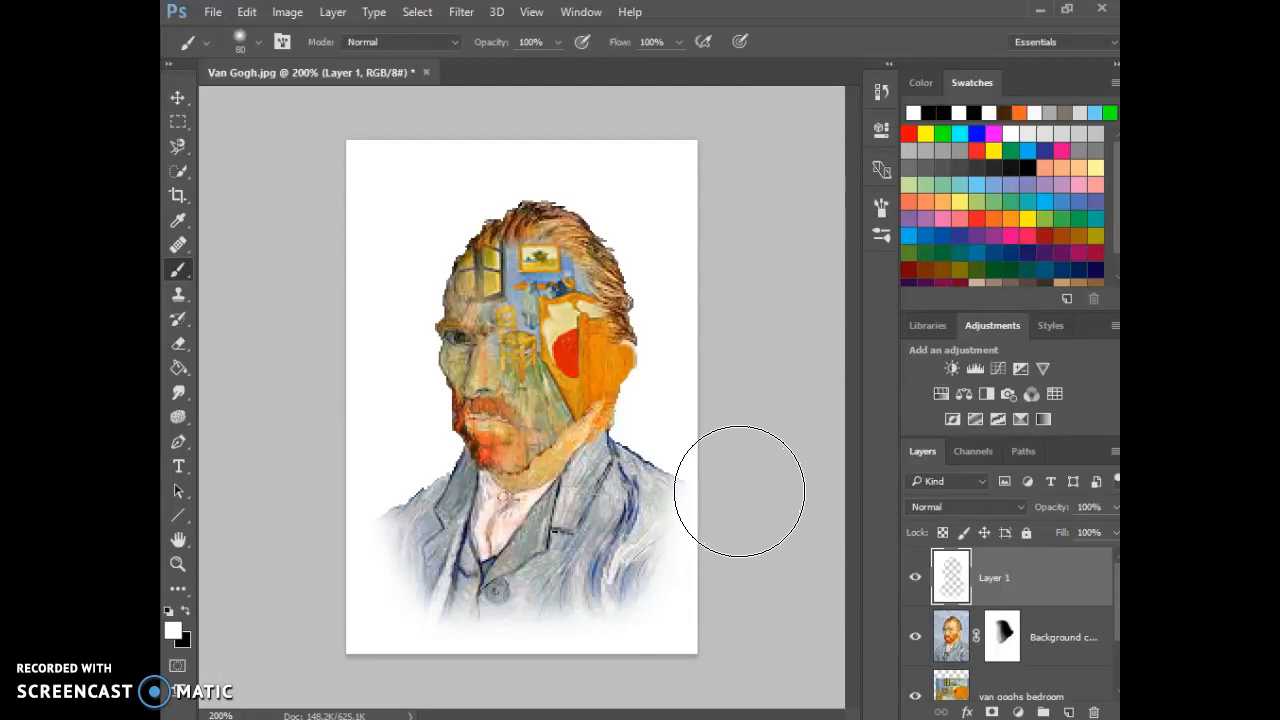
pyautogui.moveTo(739, 491)
pyautogui.mouseDown()
pyautogui.moveTo(714, 577)
pyautogui.moveTo(646, 541)
pyautogui.moveTo(728, 451)
pyautogui.moveTo(727, 478)
pyautogui.mouseUp()
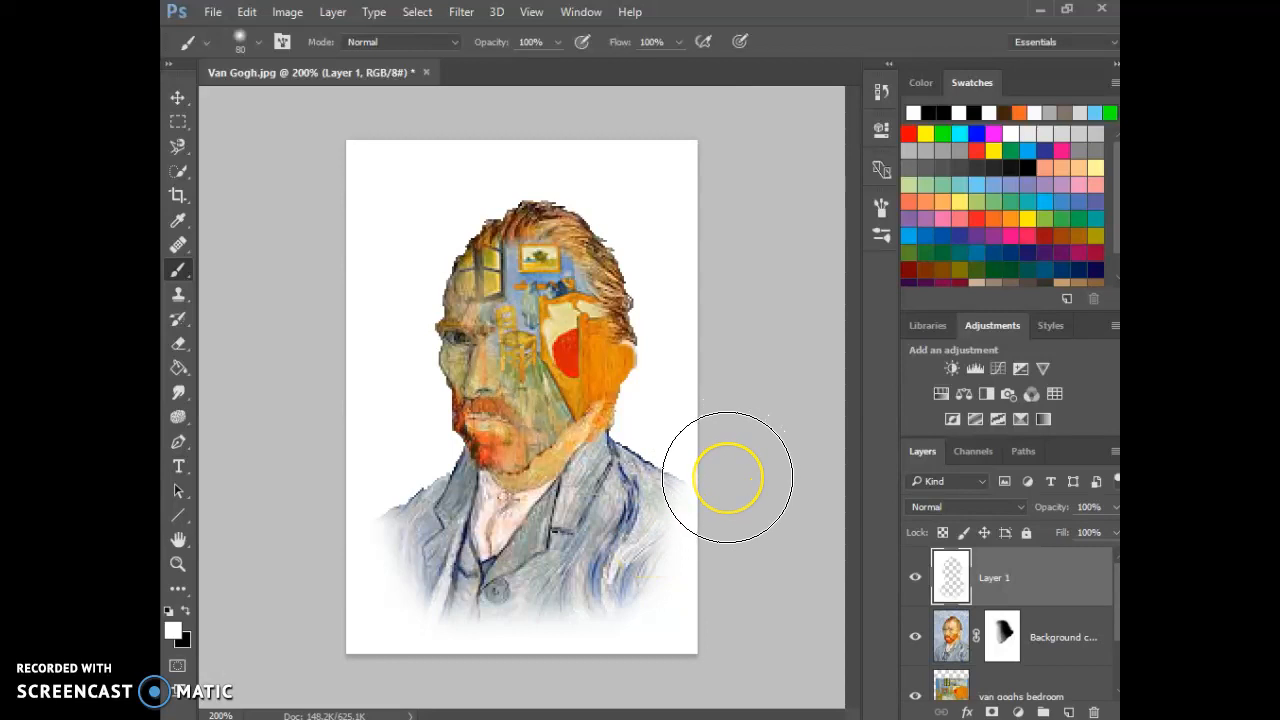
pyautogui.click(734, 489)
pyautogui.moveTo(734, 489)
pyautogui.mouseDown()
pyautogui.moveTo(710, 585)
pyautogui.moveTo(652, 637)
pyautogui.moveTo(544, 673)
pyautogui.moveTo(399, 673)
pyautogui.moveTo(340, 617)
pyautogui.moveTo(316, 483)
pyautogui.moveTo(317, 541)
pyautogui.mouseUp()
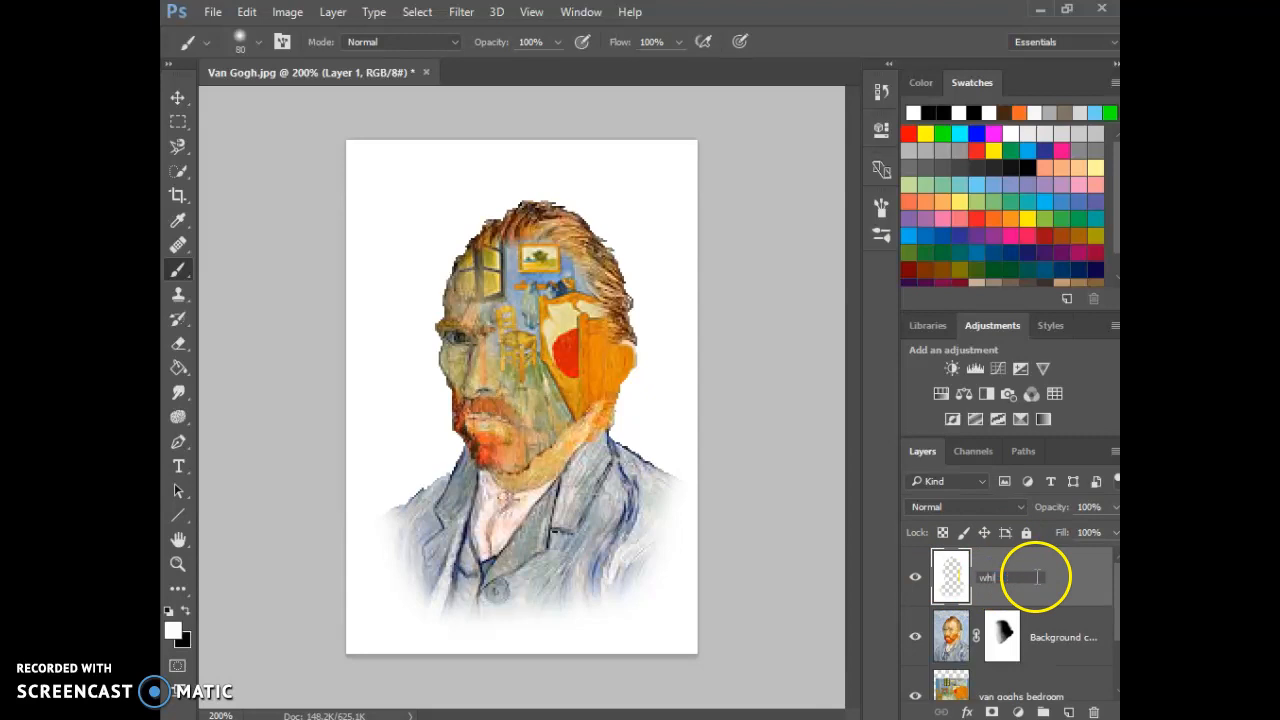
# Rename the white fill layer as white
pyautogui.click(1061, 587)
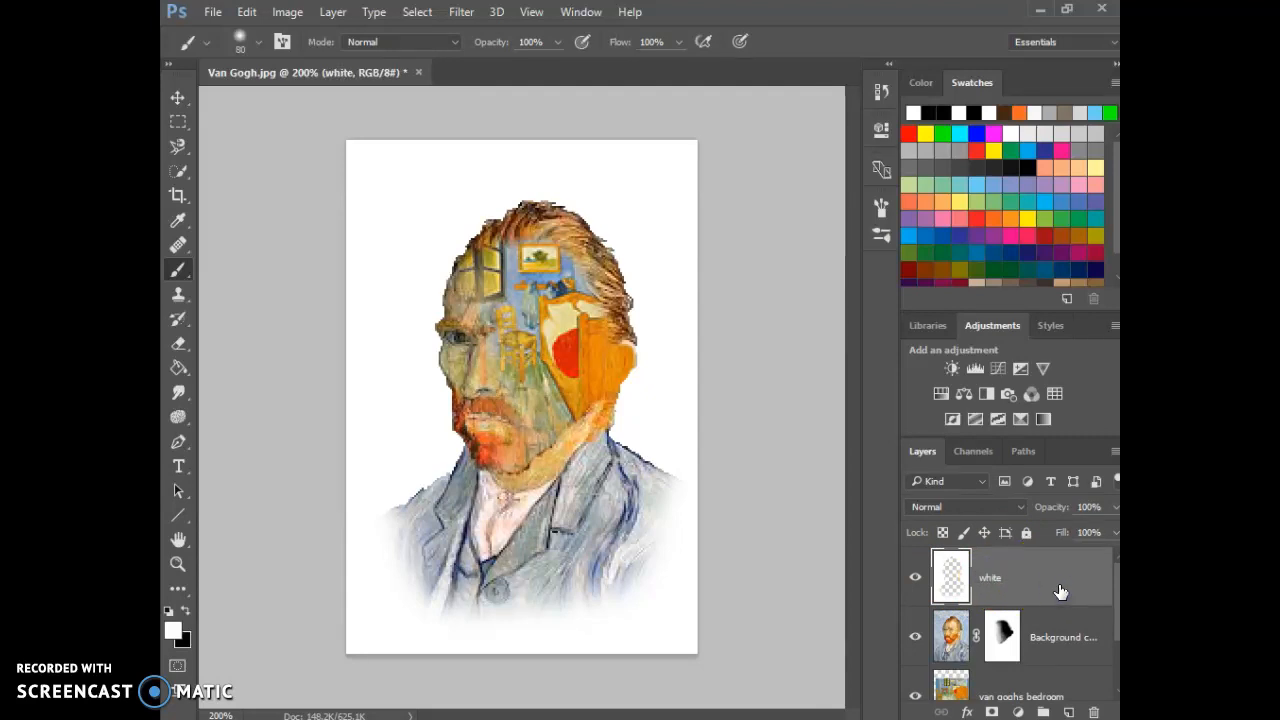
pyautogui.moveTo(700, 430)
pyautogui.mouseDown()
pyautogui.moveTo(714, 406)
pyautogui.moveTo(687, 381)
pyautogui.mouseUp()
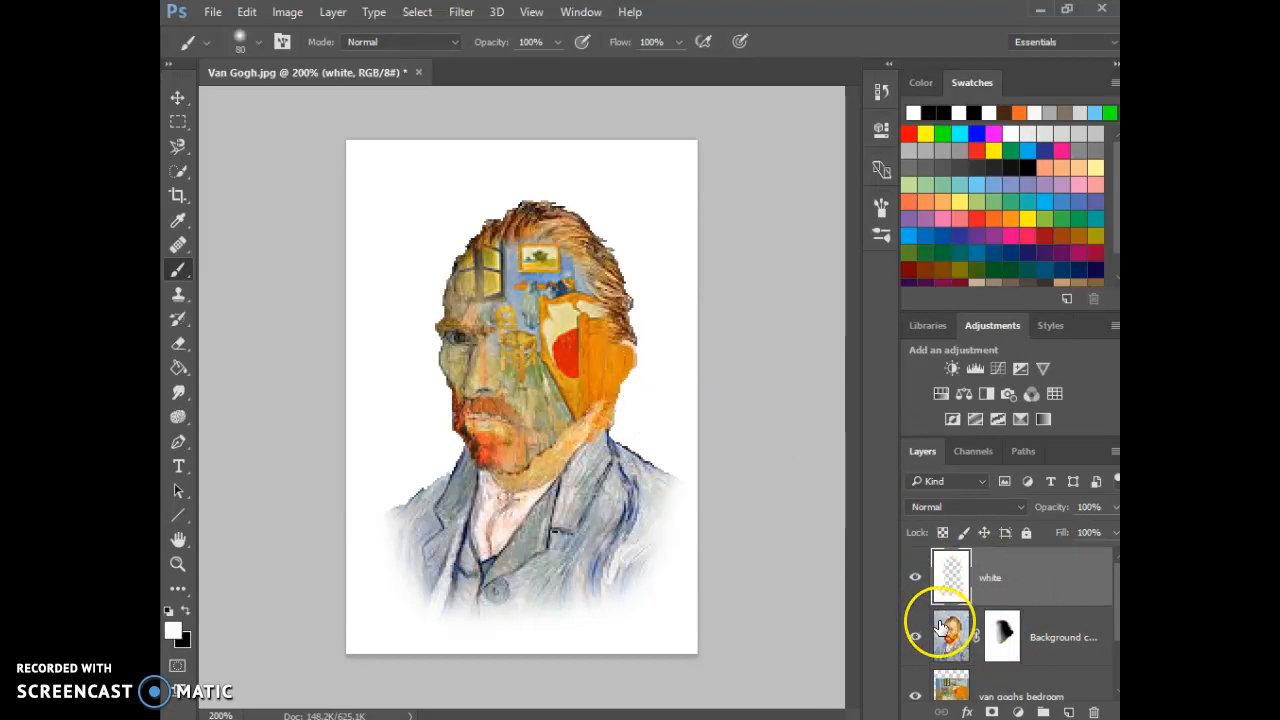